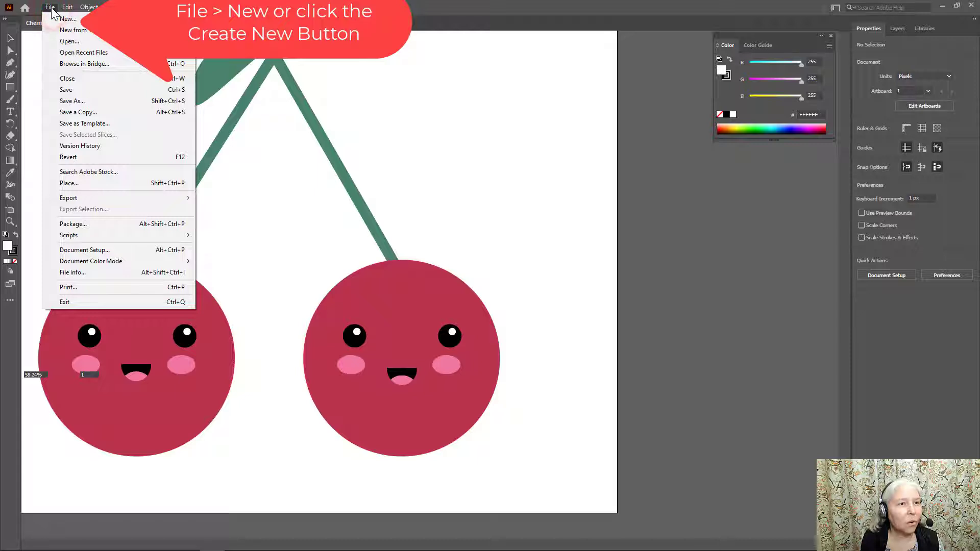
Create a new document named Cherries2 from the Web preset Minimum, 1024 x 768 px.
left_click(70, 20)
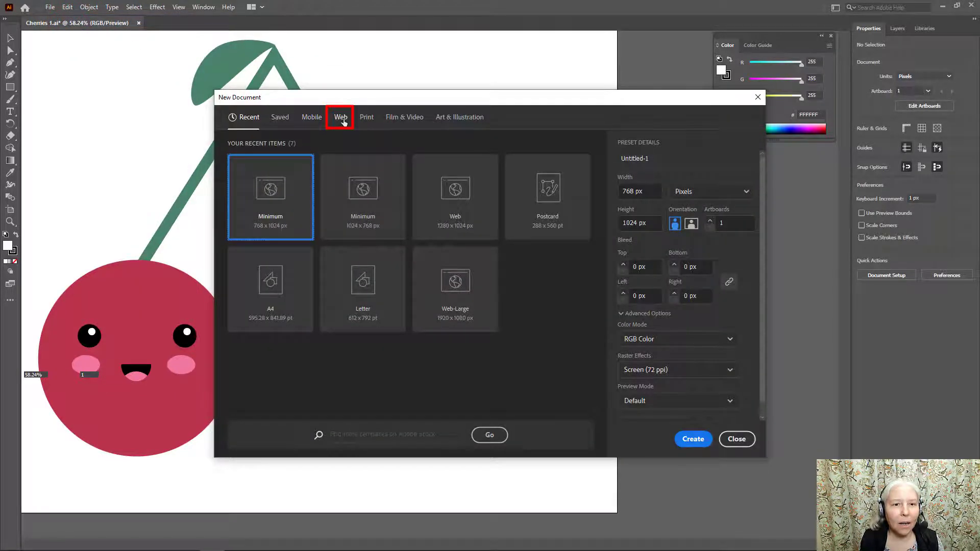
left_click(342, 118)
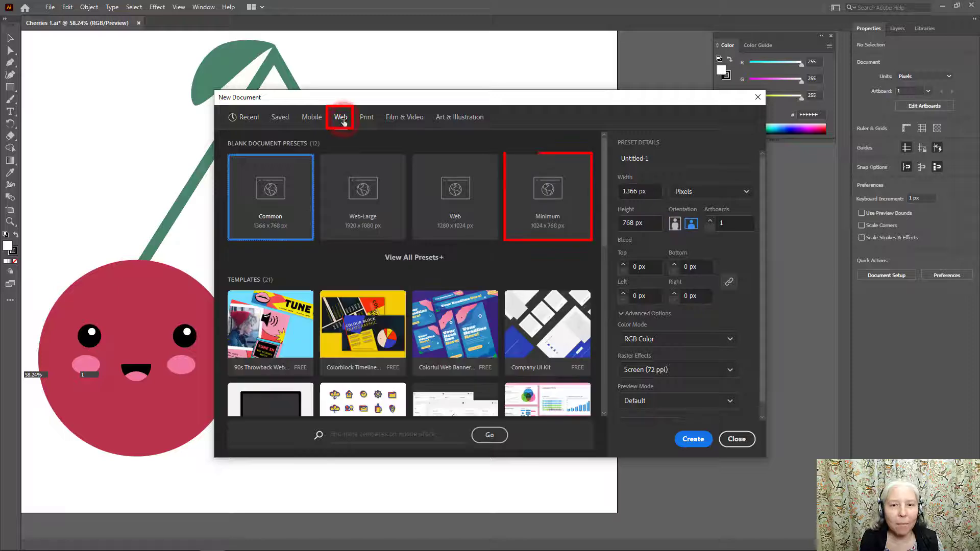
left_click(537, 196)
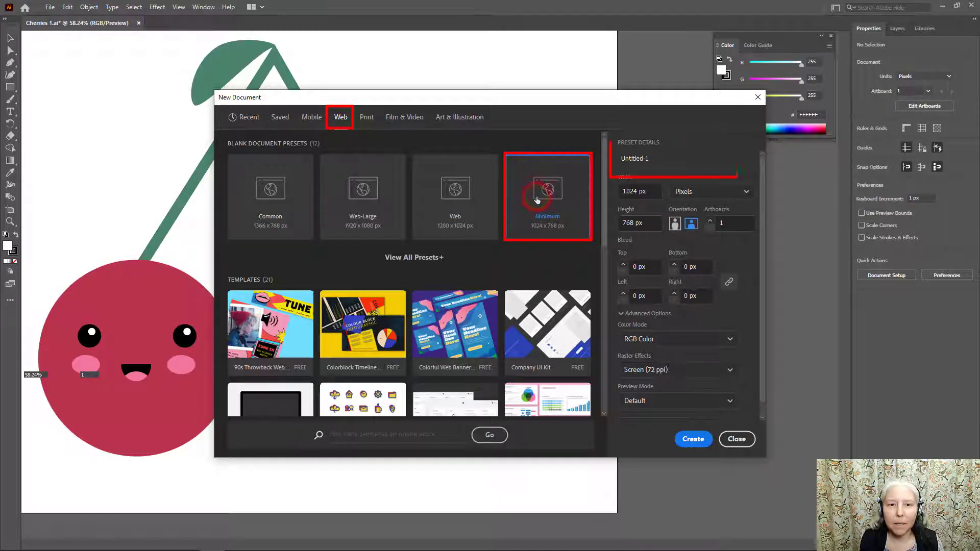
double_click(658, 158)
type("Cherries")
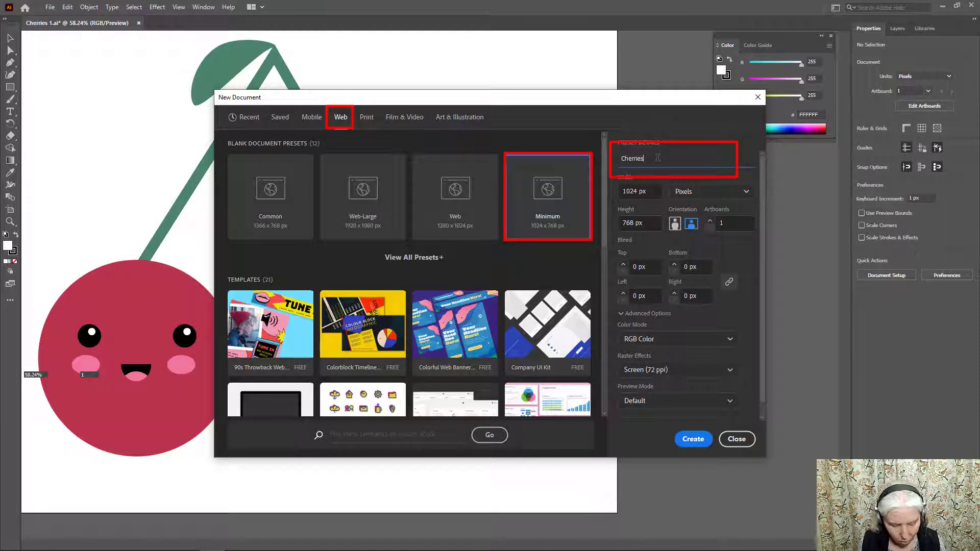
type("2")
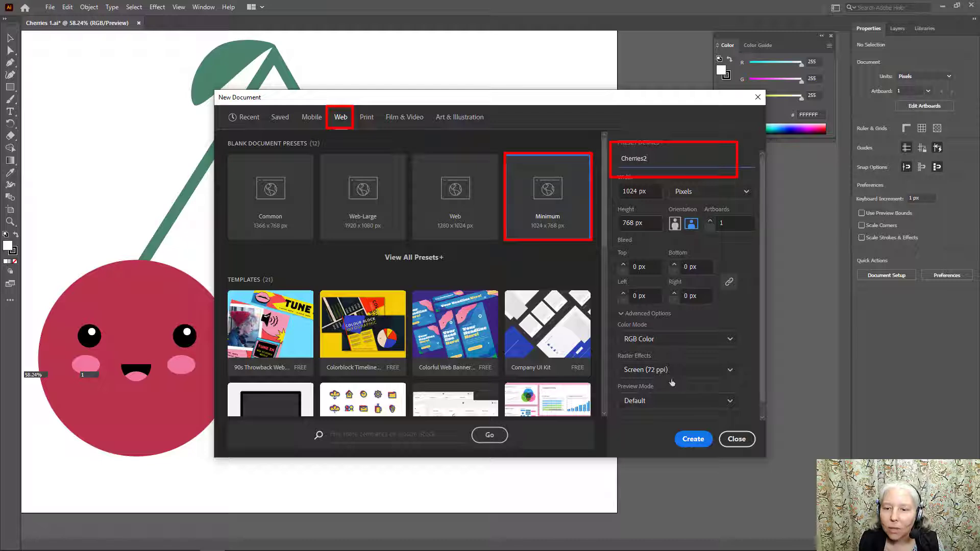
left_click(695, 439)
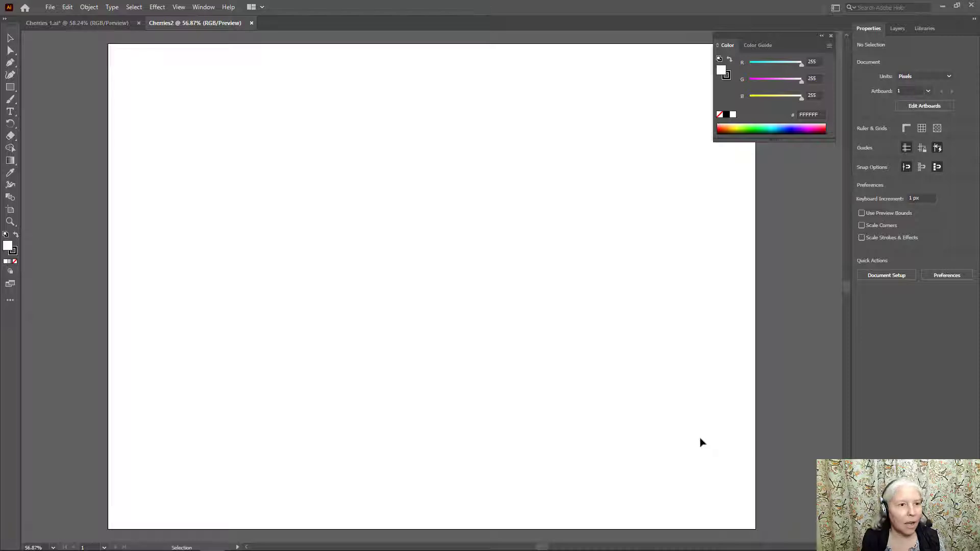
Activate the Ellipse tool and open the Flowers swatch library from the Nature collection.
left_click(8, 85)
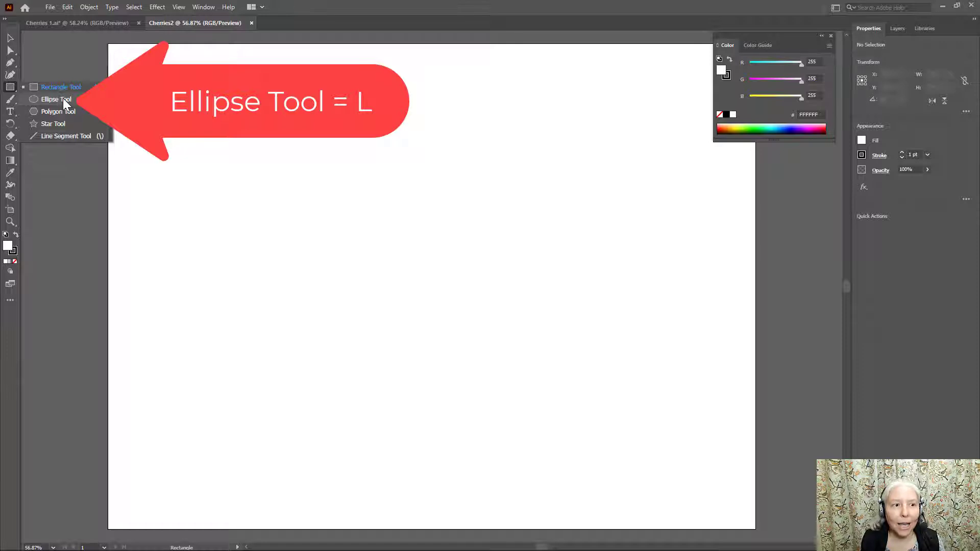
left_click(63, 99)
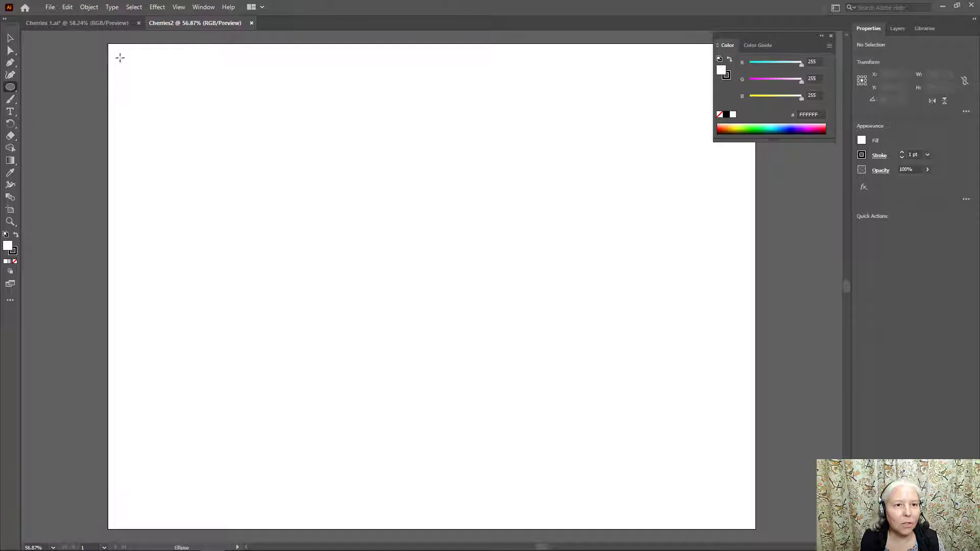
left_click(203, 7)
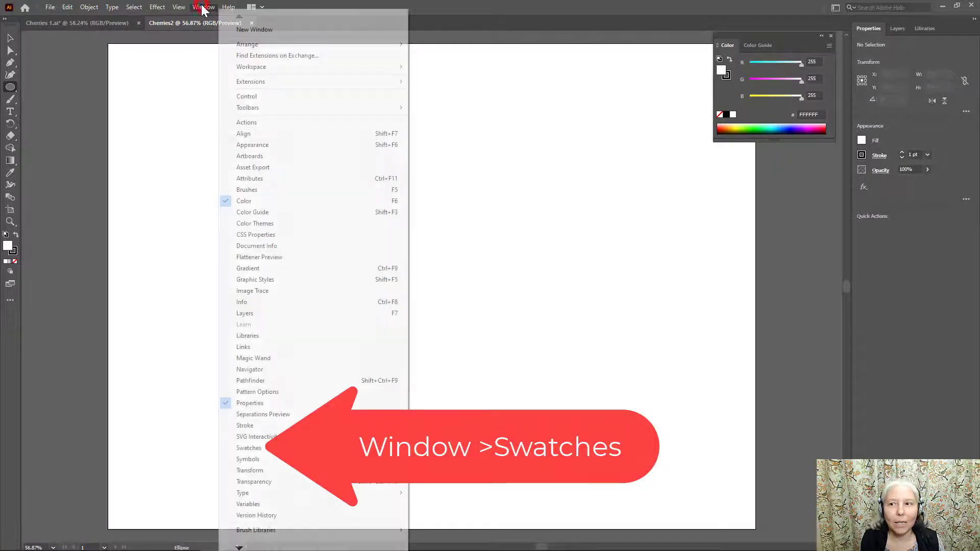
left_click(250, 449)
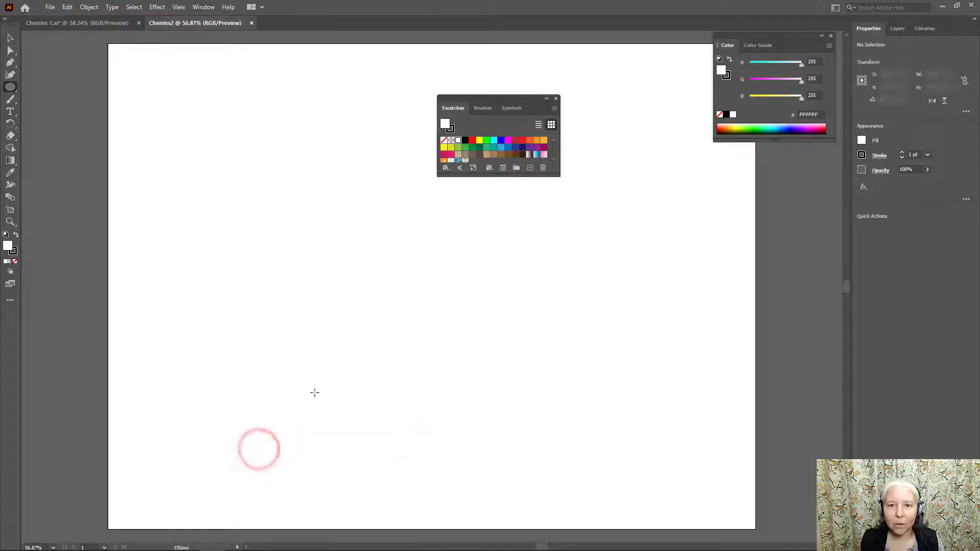
left_click(554, 108)
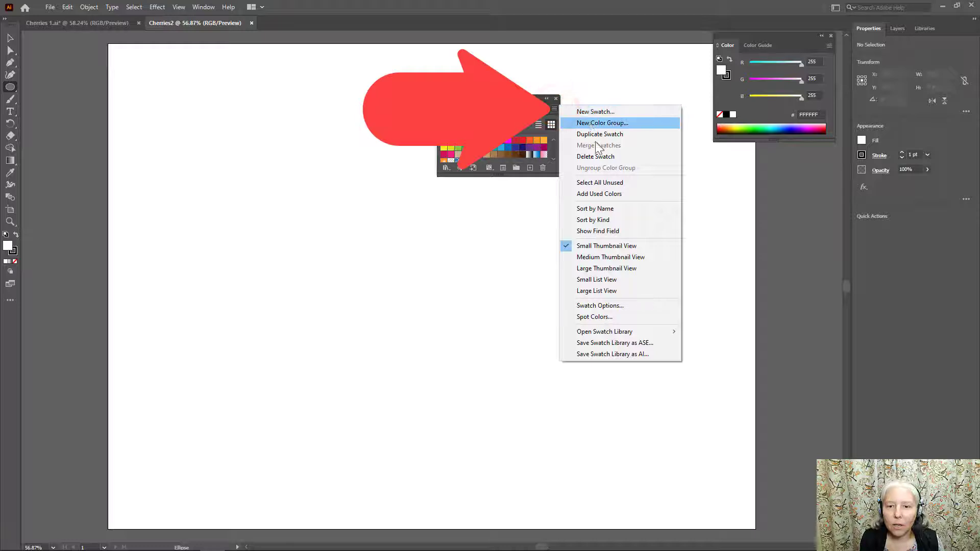
mouse_move(635, 335)
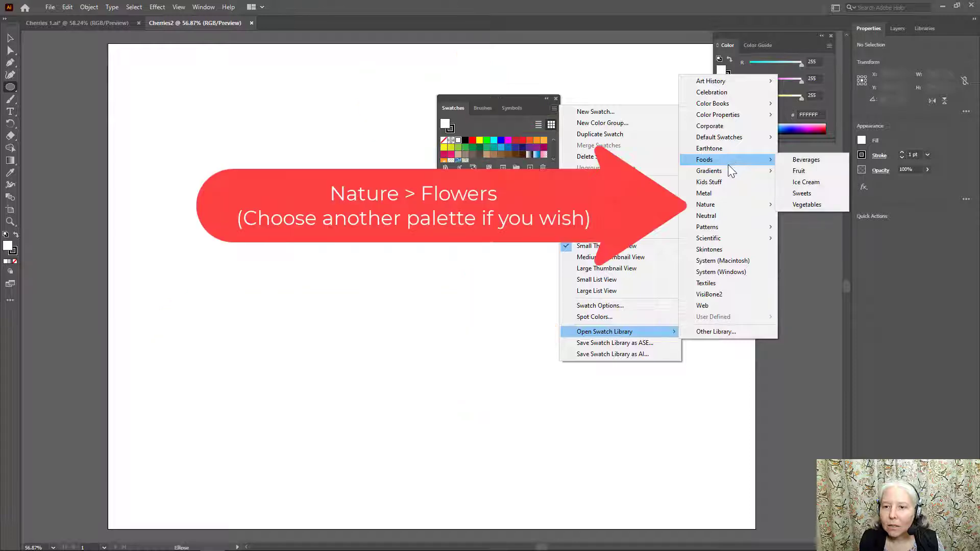
mouse_move(716, 204)
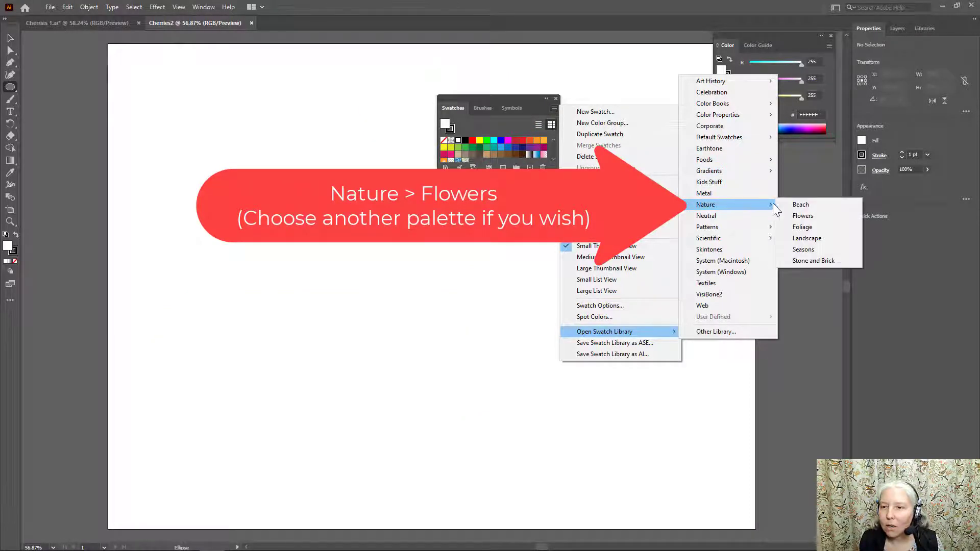
left_click(815, 219)
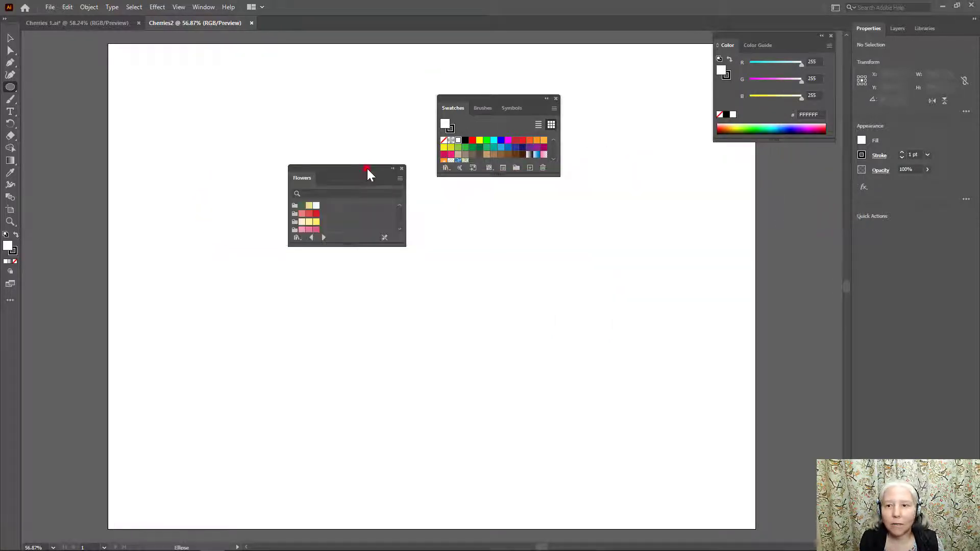
Close the general Swatches and Color palettes, and move and enlarge the Flowers palette so all its colour groups show.
left_click_drag(370, 175, 791, 163)
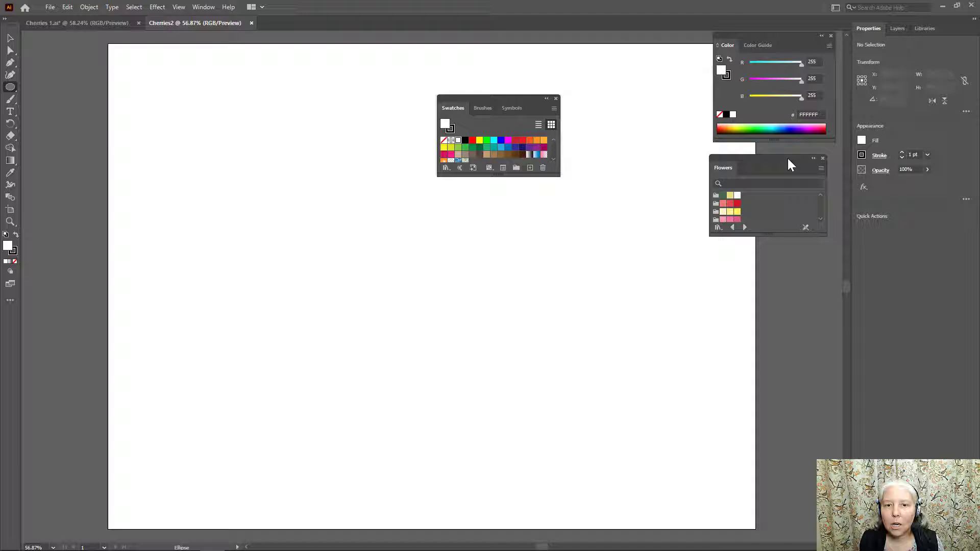
left_click(556, 98)
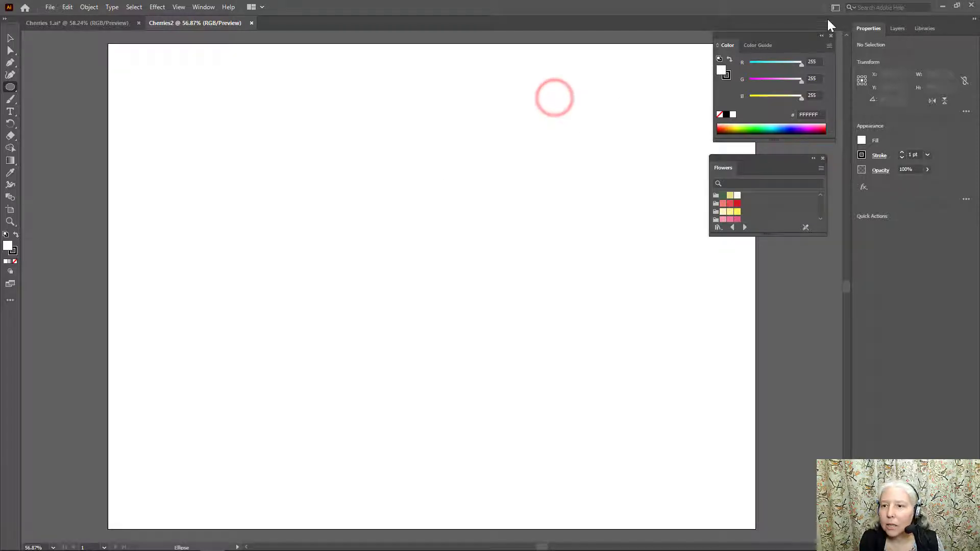
left_click(831, 35)
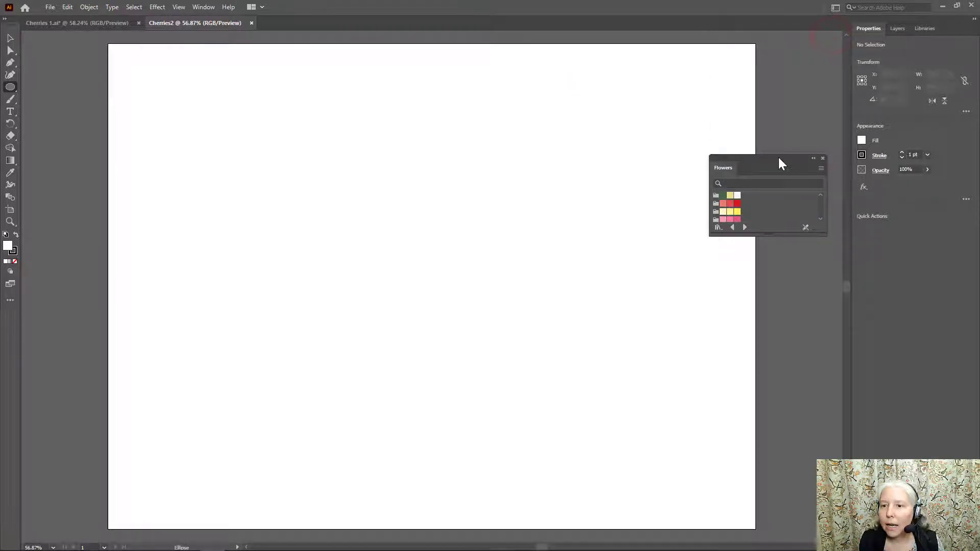
left_click_drag(779, 157, 797, 48)
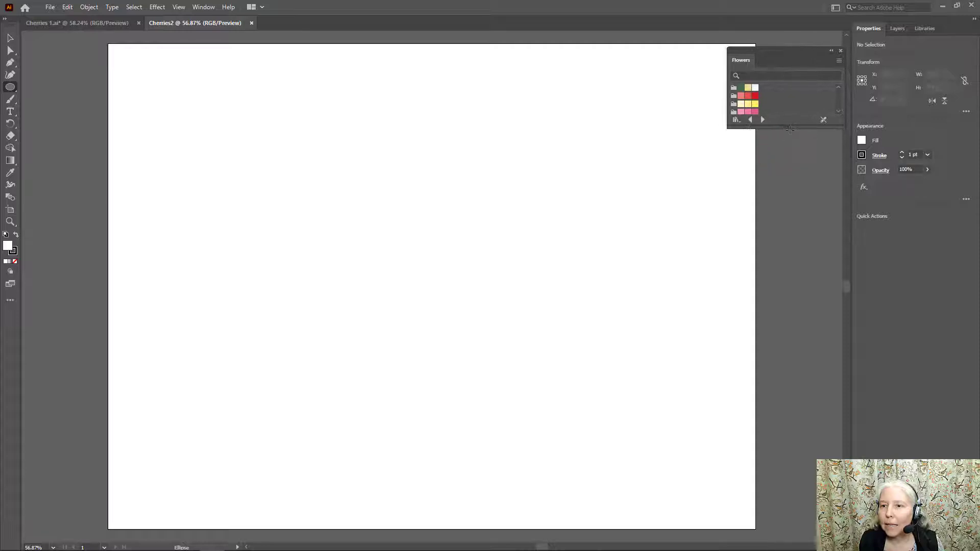
left_click_drag(789, 126, 796, 208)
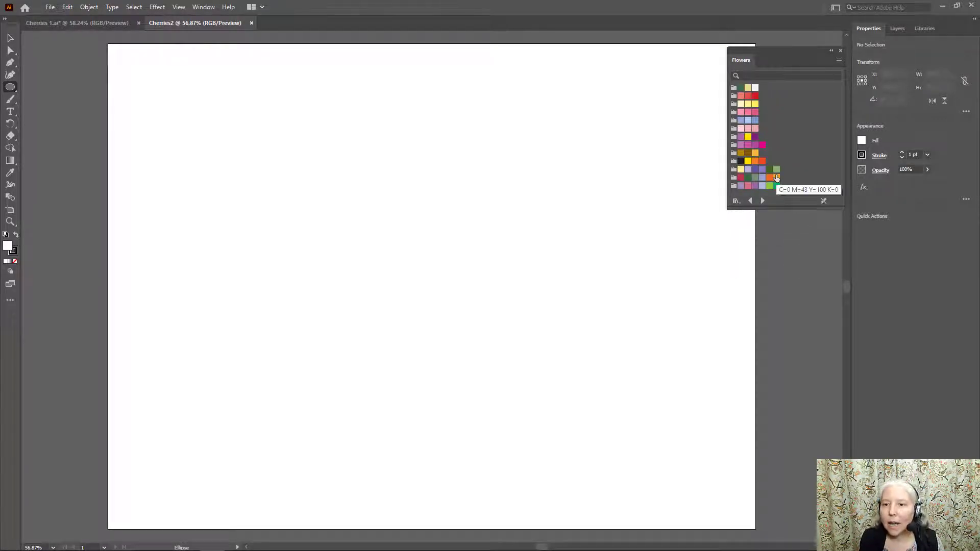
Draw a cherry-red circle about 309 px wide with no stroke in the artboard's lower left area, leaving it deselected.
left_click(741, 178)
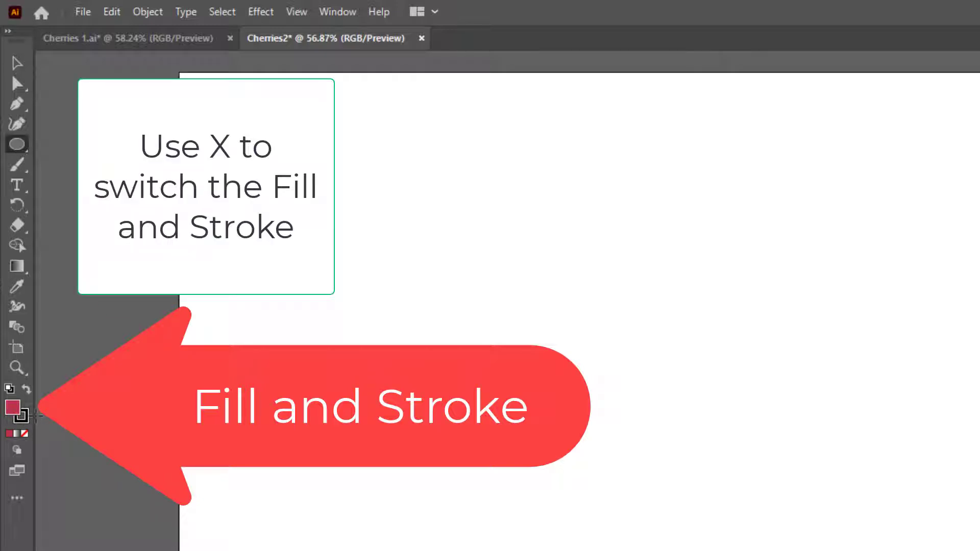
key("x")
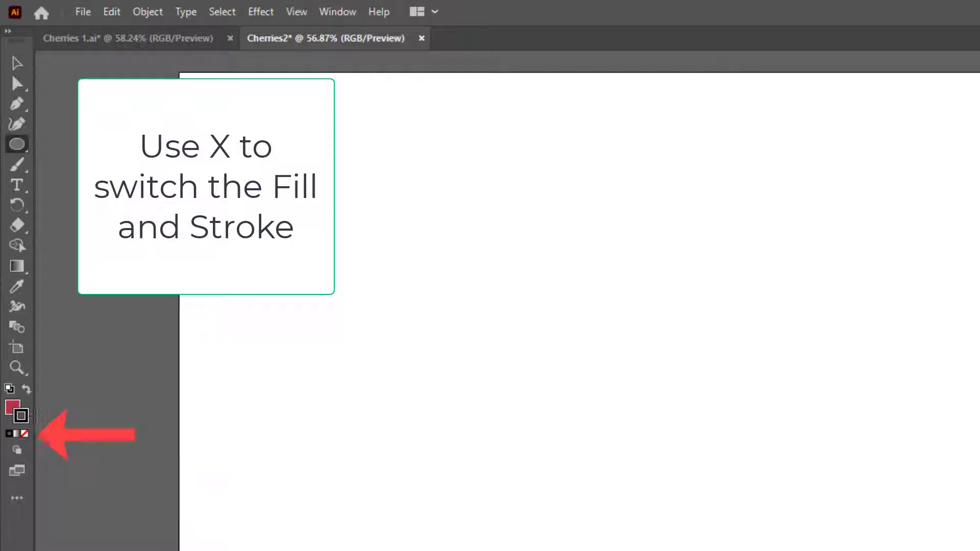
left_click(25, 434)
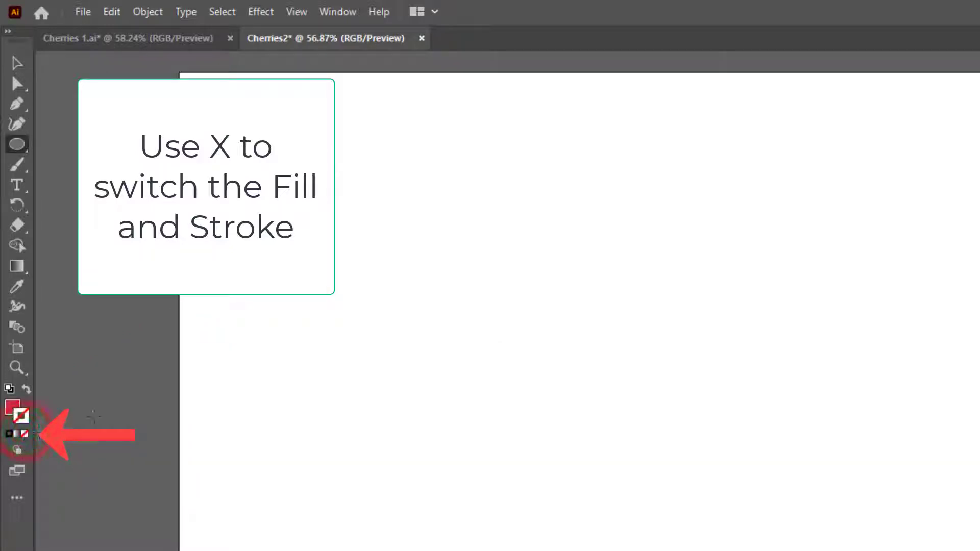
key("x")
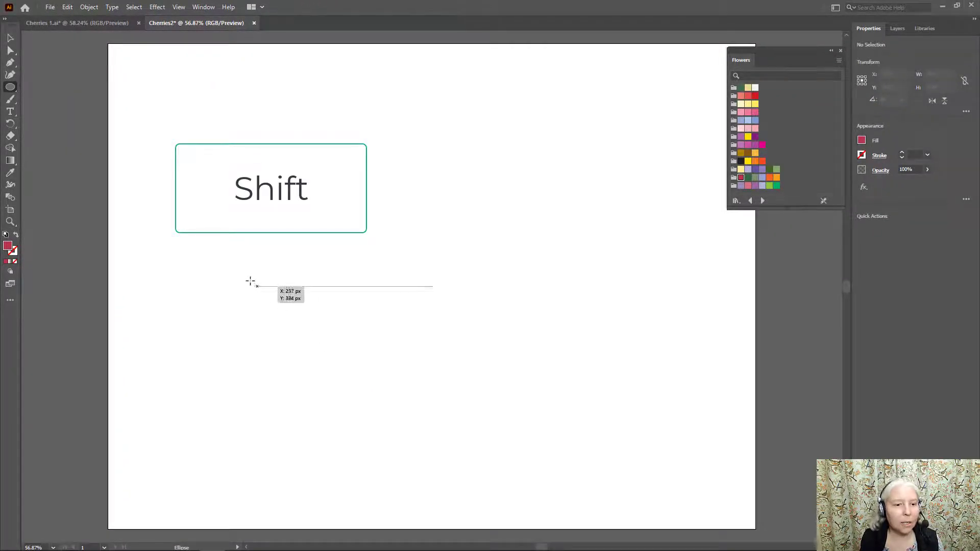
left_click_drag(224, 279, 350, 445)
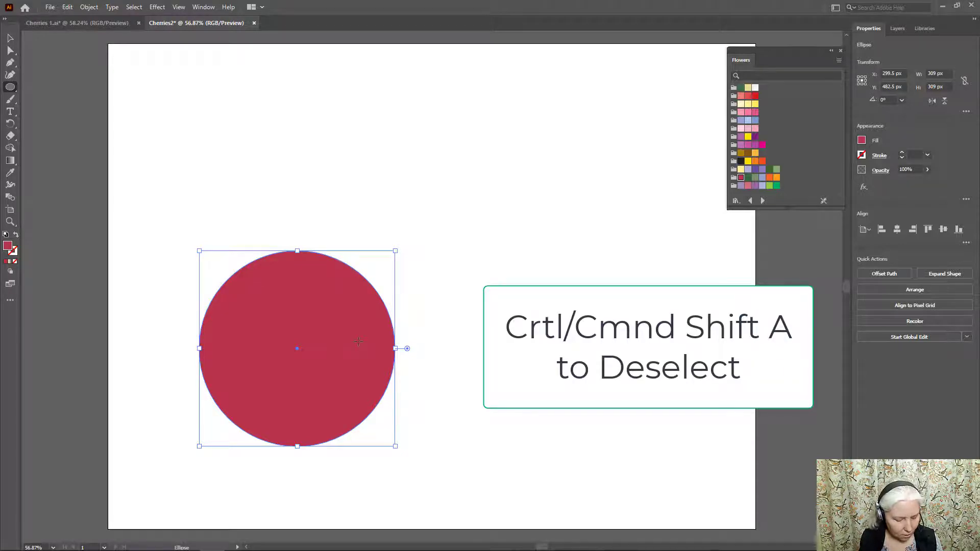
key("ctrl+shift+a")
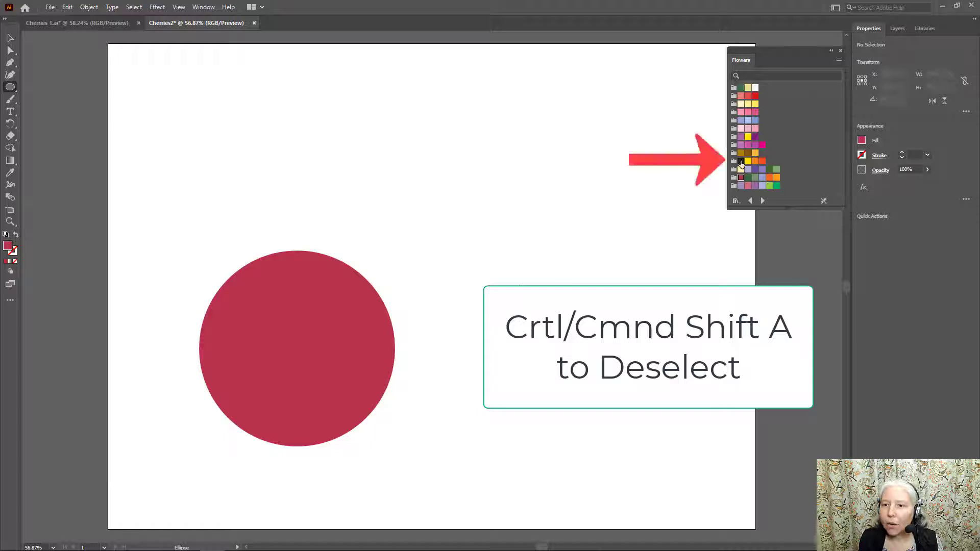
Draw a black circle about 52 px wide as the cherry's left eye and copy it level to the right for the other eye.
left_click(741, 161)
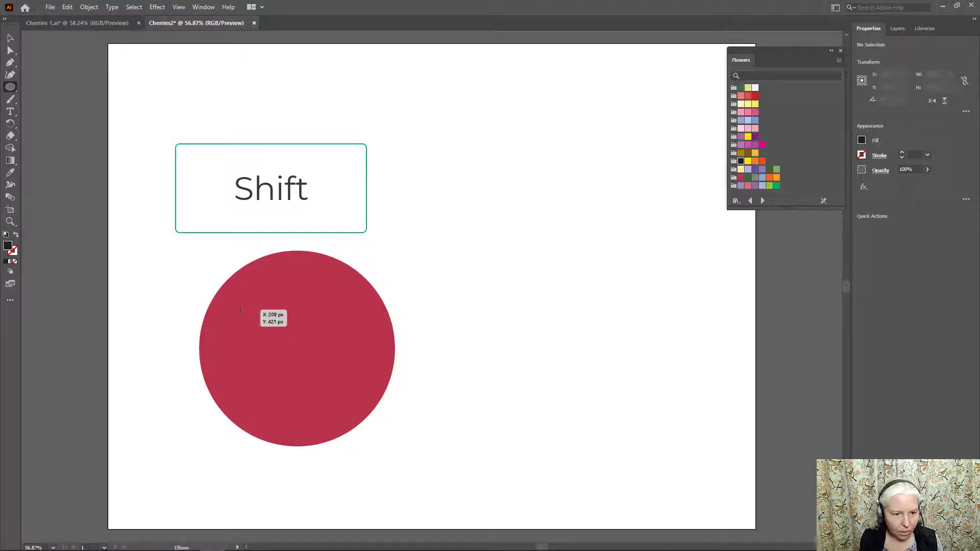
mouse_move(240, 309)
left_mouse_down()
mouse_move(286, 363)
mouse_move(266, 332)
mouse_move(276, 345)
mouse_move(267, 341)
mouse_move(273, 321)
mouse_move(275, 354)
mouse_move(261, 329)
mouse_move(267, 337)
left_mouse_up()
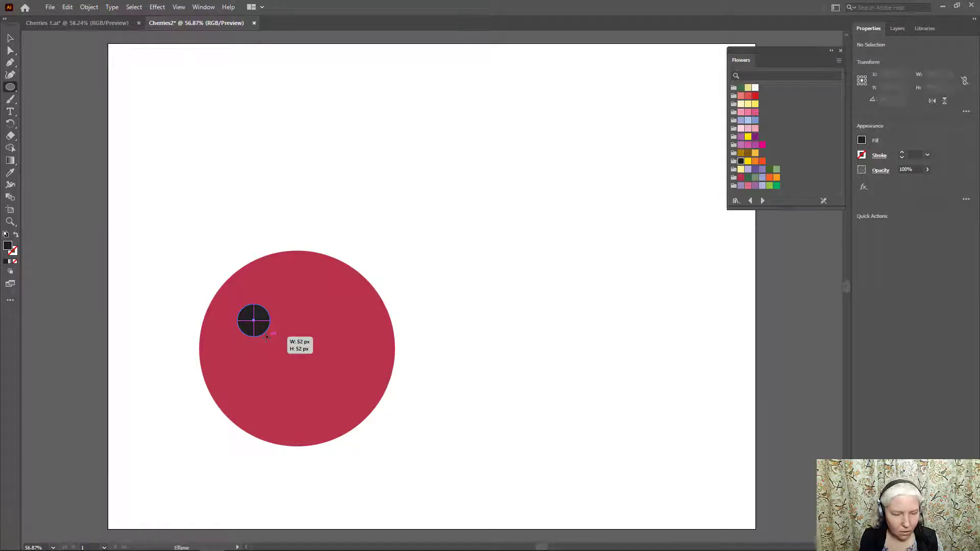
left_click_drag(267, 338, 266, 337)
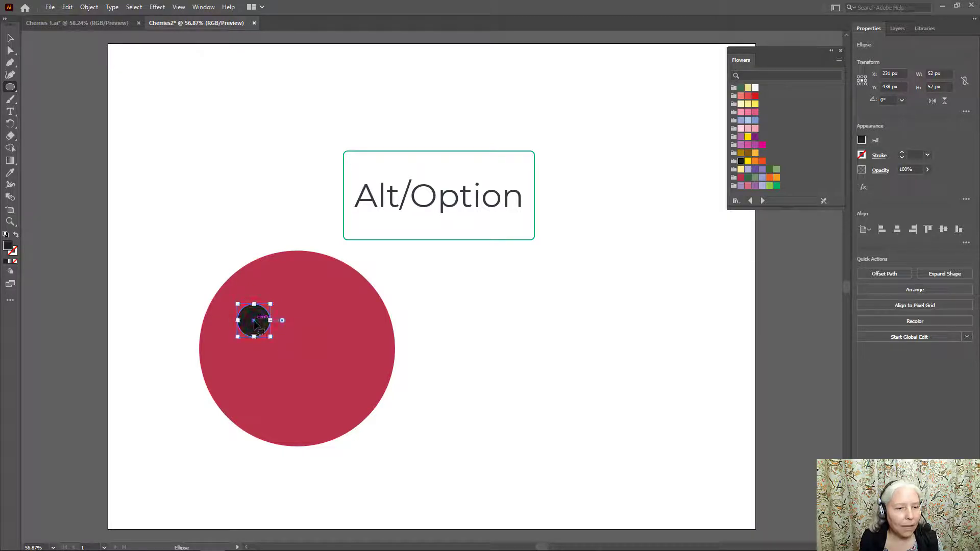
left_click_drag(255, 322, 342, 324)
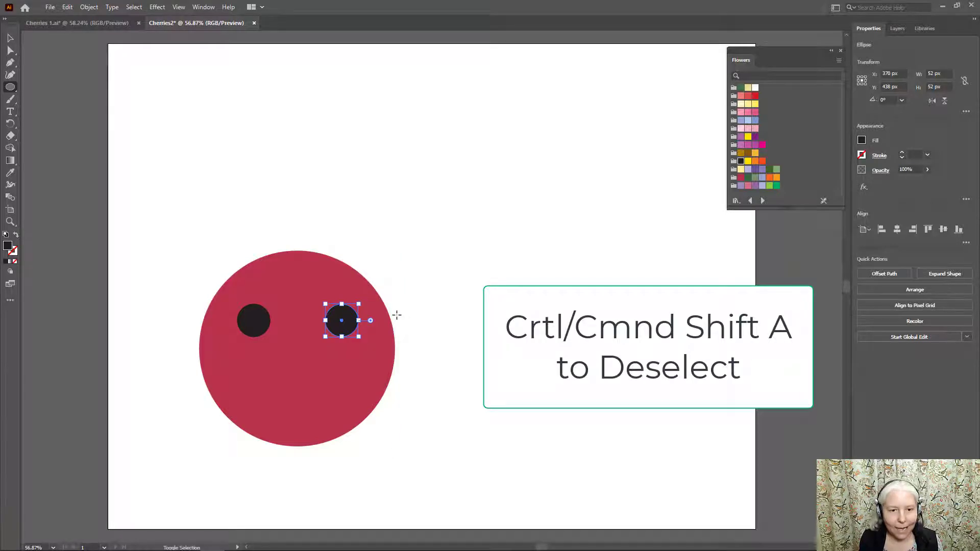
key("ctrl+shift+a")
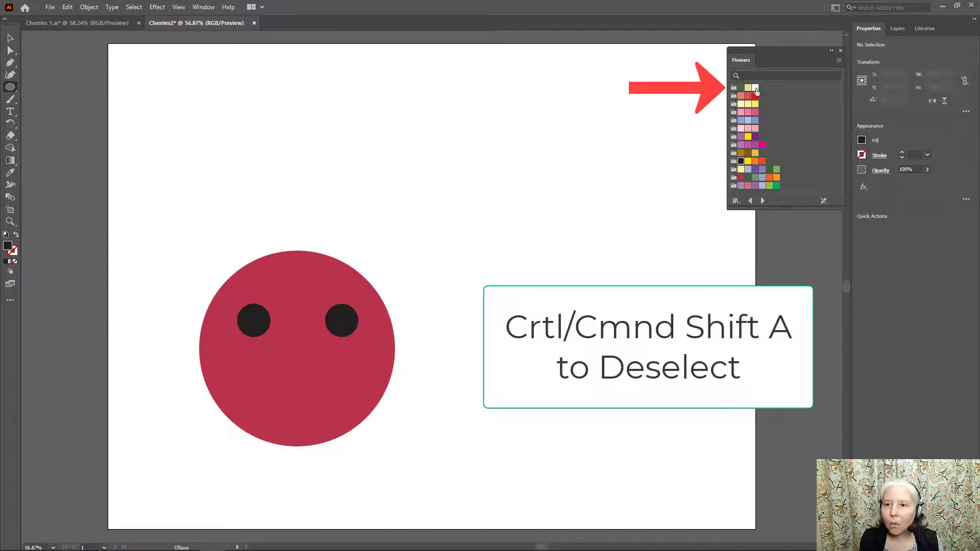
Add a white highlight circle about 21 px wide to the left eye and copy it onto the right eye at the same height.
left_click(756, 88)
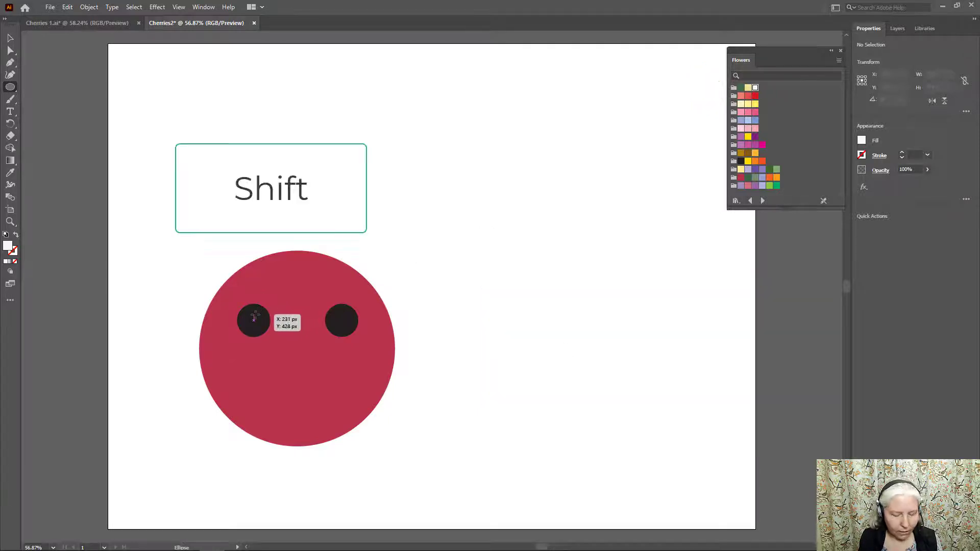
left_click_drag(255, 317, 258, 319)
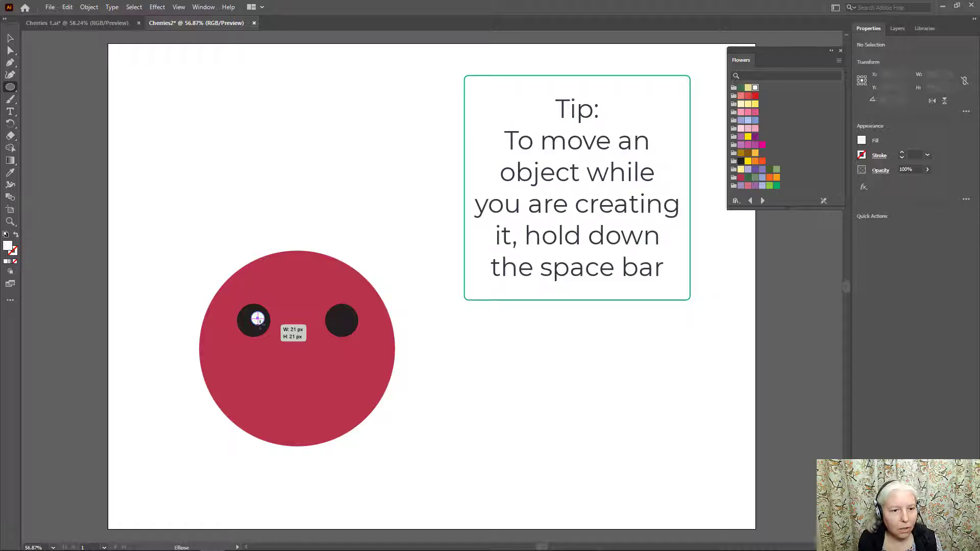
left_click_drag(257, 318, 258, 319)
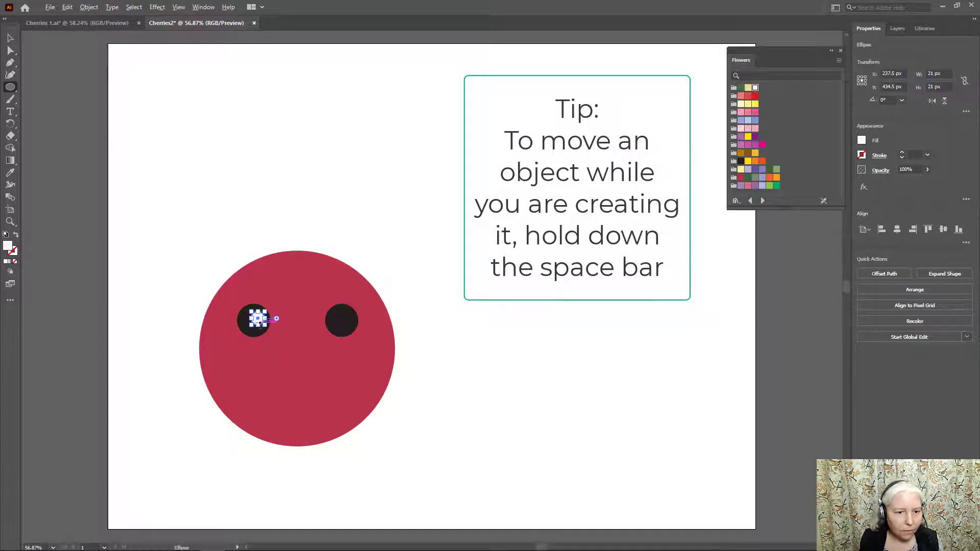
left_click_drag(258, 321, 346, 320)
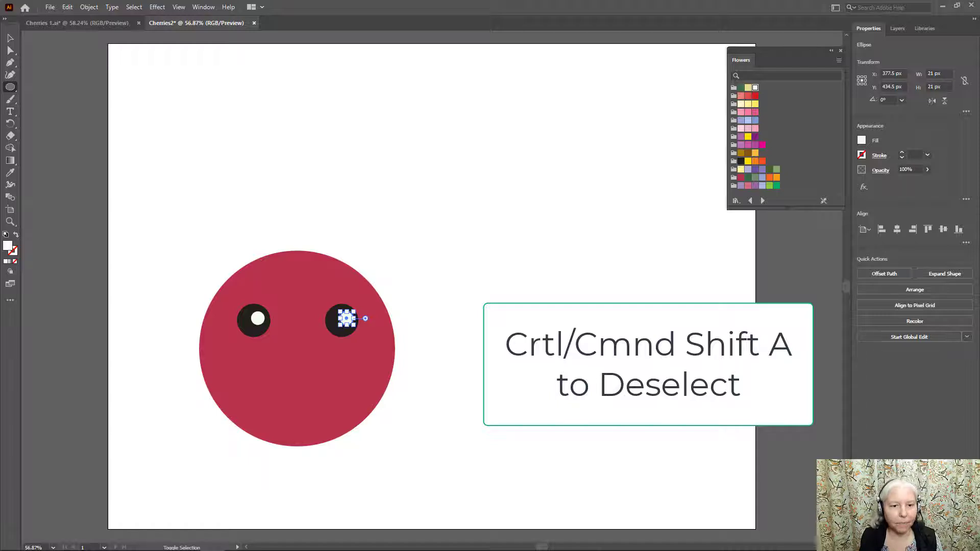
key("ctrl+shift+a")
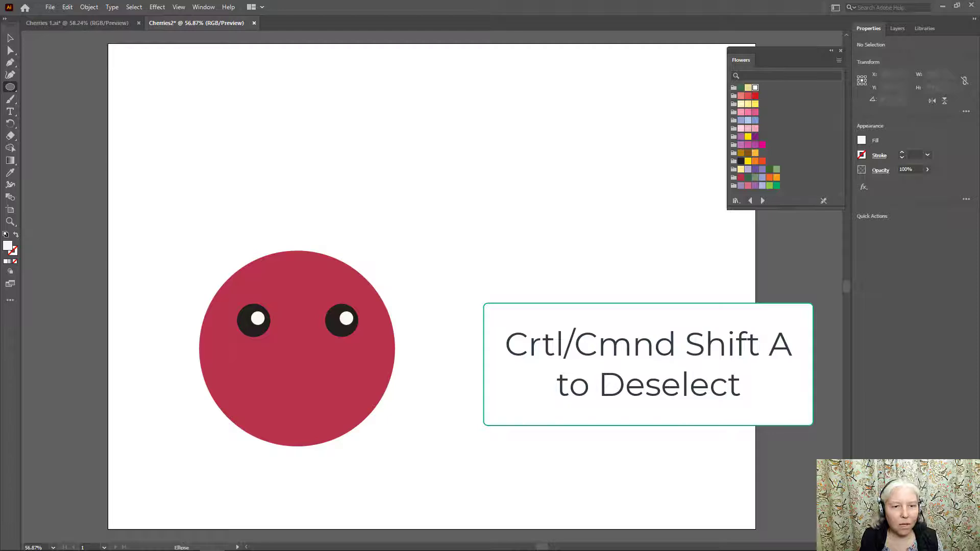
Draw a black circle about 60 px wide beside the cherry and cover its upper half with a rectangle about 105 × 63 px.
left_click(739, 162)
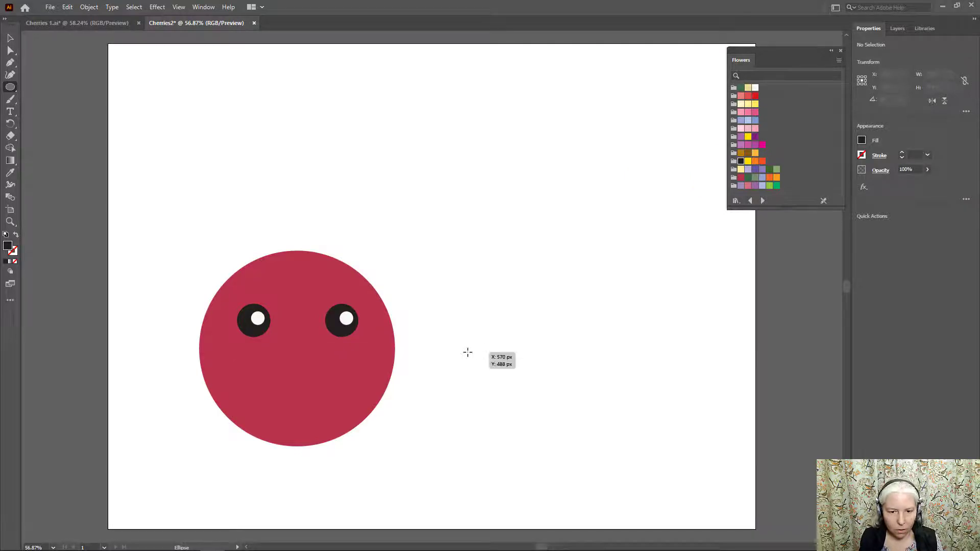
key("shift")
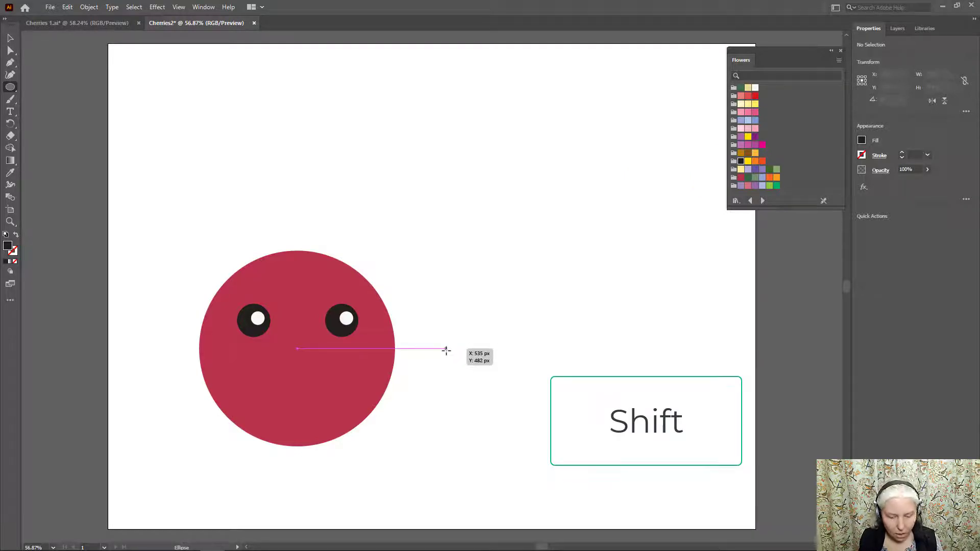
left_click_drag(446, 350, 480, 386)
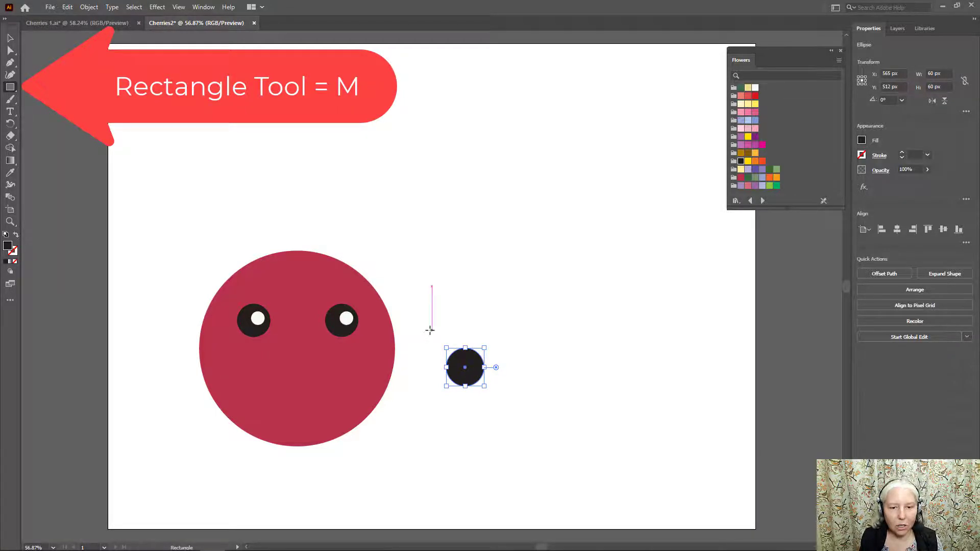
left_click_drag(431, 327, 499, 368)
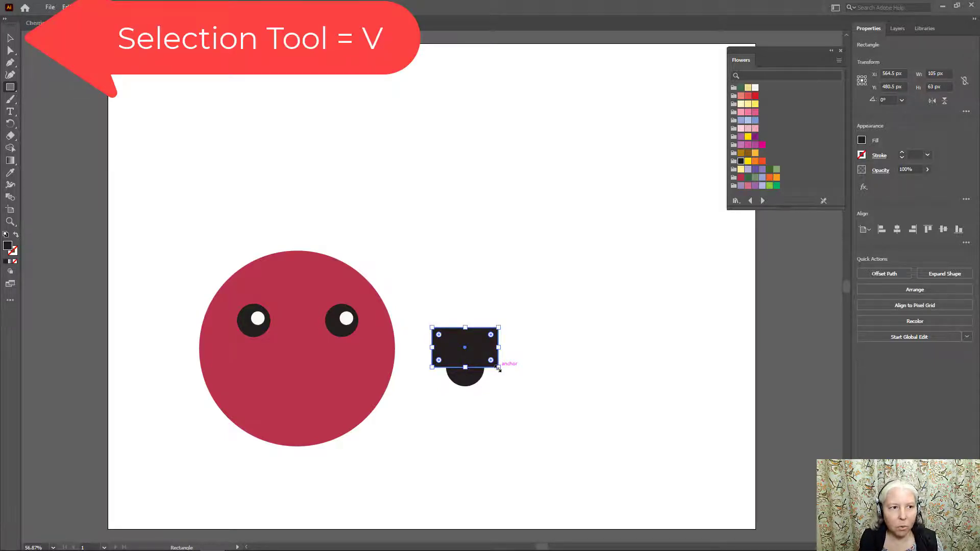
Subtract the rectangle from the black circle with Minus Front to leave a half-circle mouth shape.
key("v")
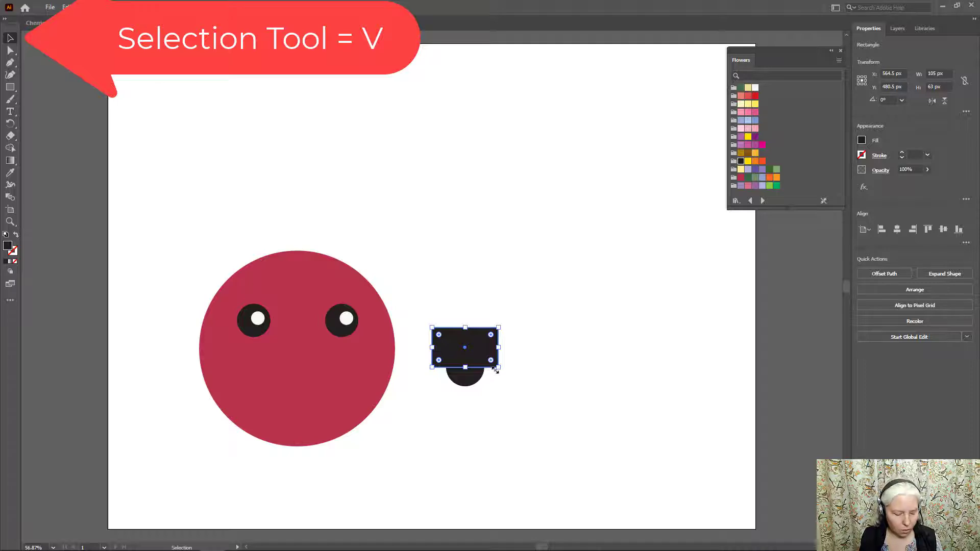
left_click(467, 382, "shift")
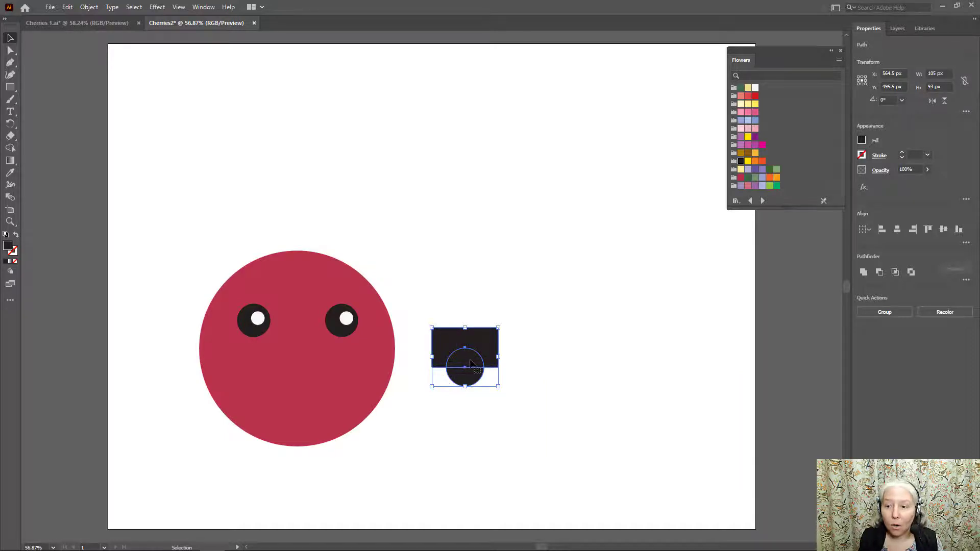
left_click(878, 271)
Place the half-circle mouth centred below the cherry's eyes at about 36 × 26 px, leaving it deselected.
left_click_drag(467, 368, 301, 364)
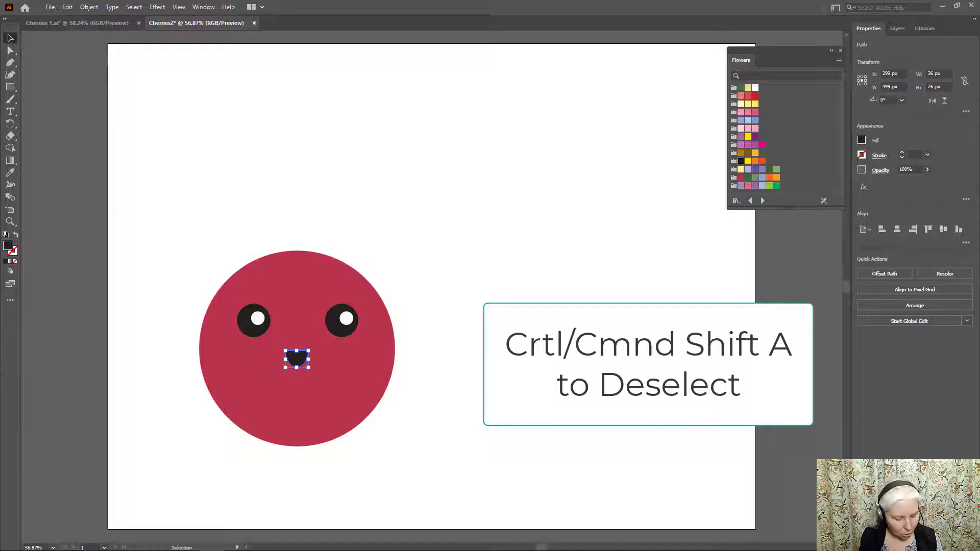
key("ctrl")
key("ctrl+shift+a")
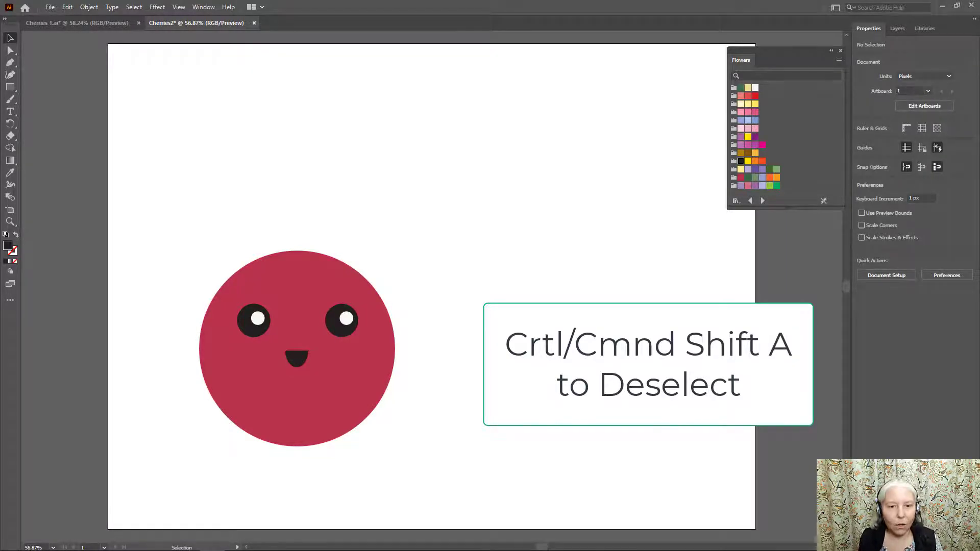
Draw a pink ellipse about 48 × 30 px as the cherry's right cheek and copy it level to the left cheek.
key("l")
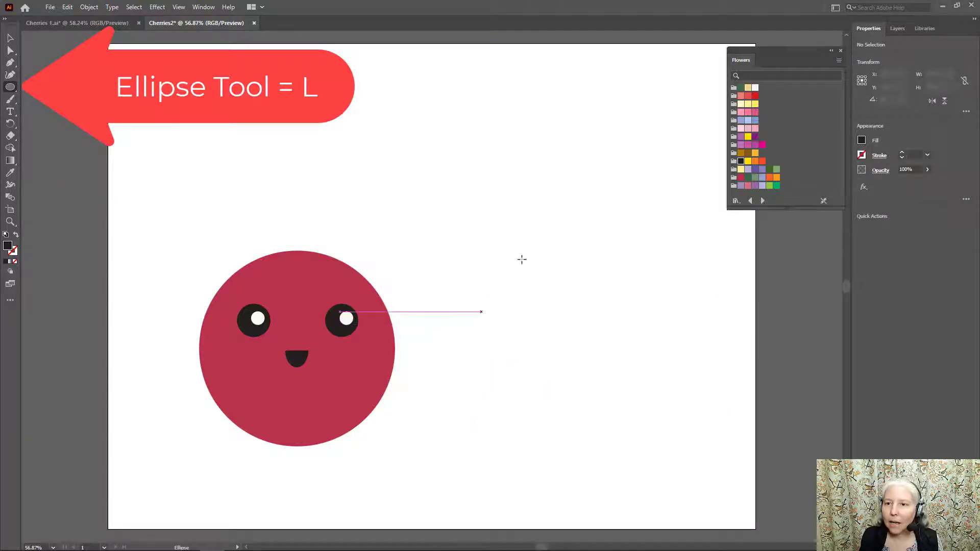
left_click(748, 112)
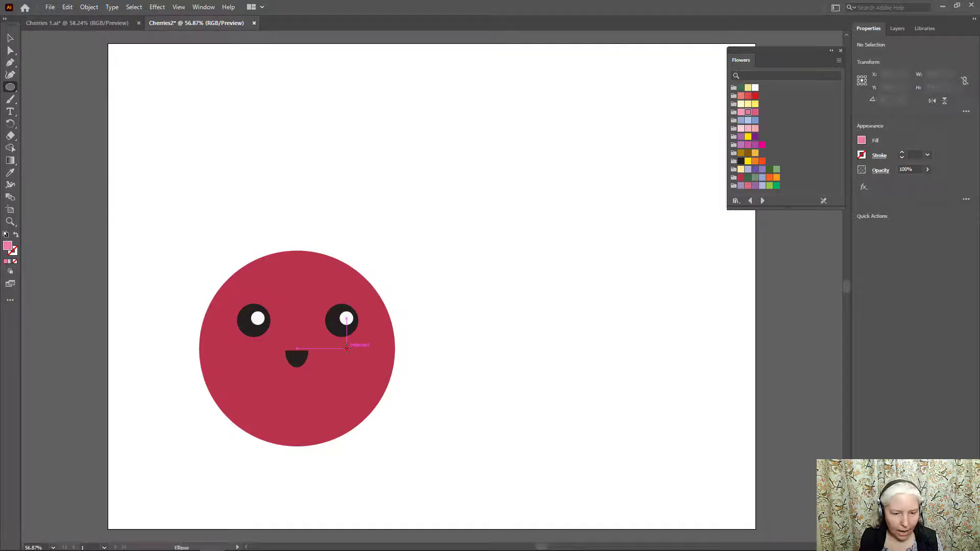
mouse_move(346, 348)
left_mouse_down()
mouse_move(371, 368)
mouse_move(379, 359)
left_mouse_up()
key("space")
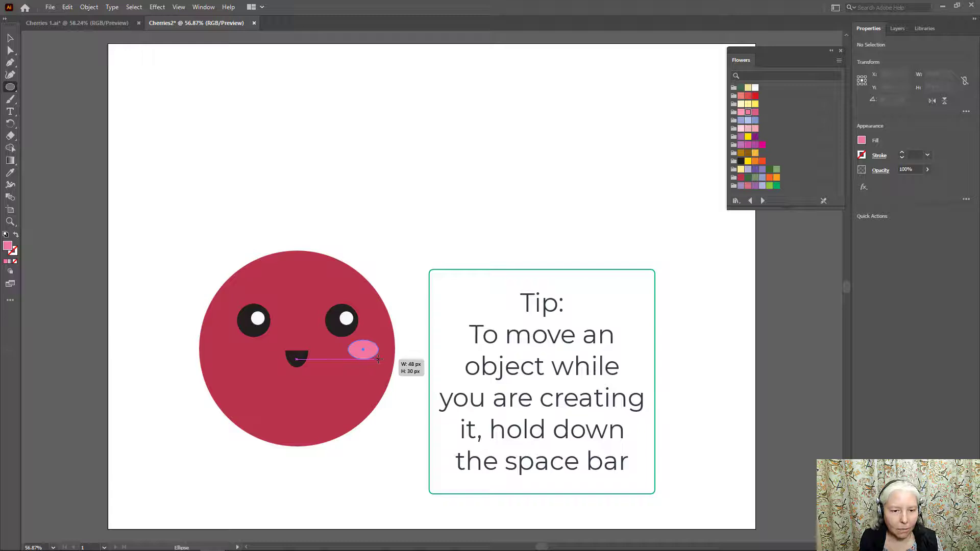
left_click_drag(378, 359, 379, 360)
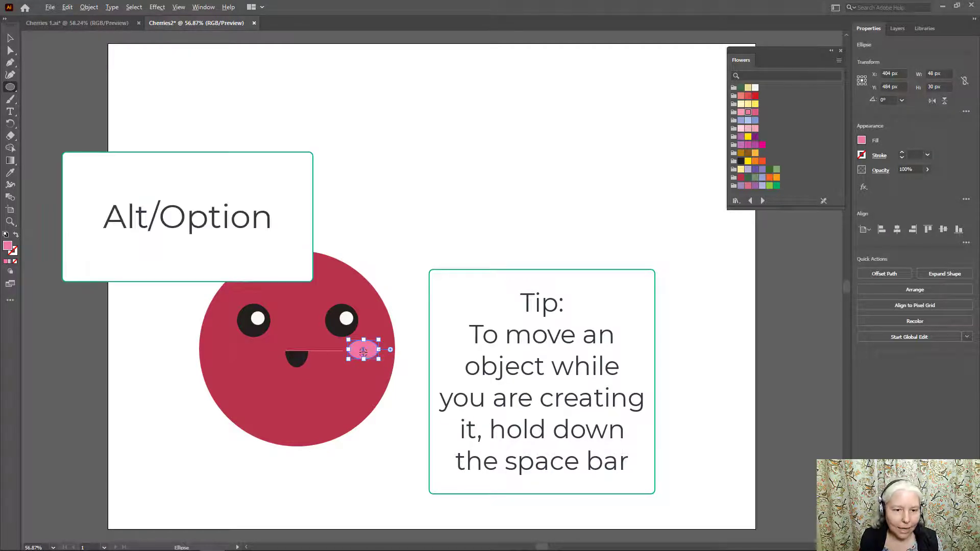
left_click_drag(363, 351, 231, 354)
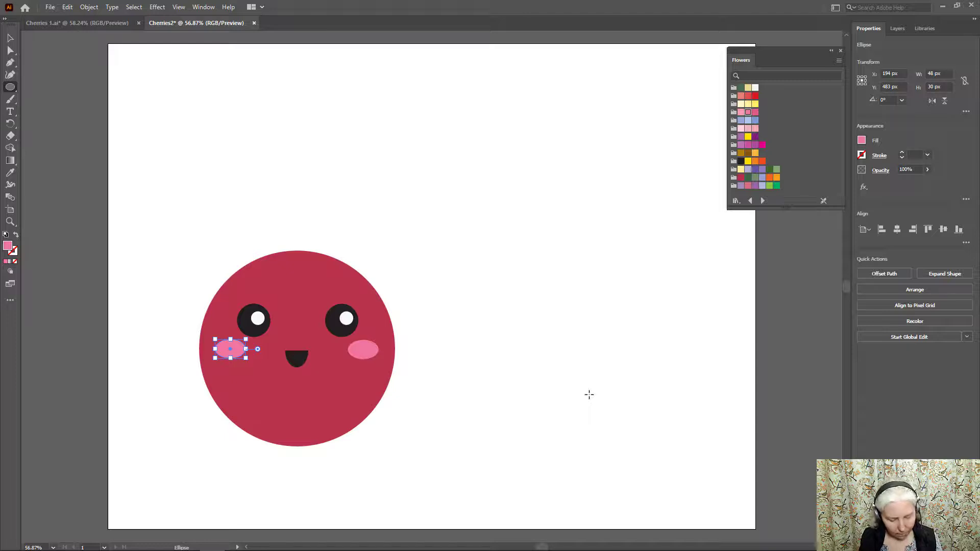
Select the whole cherry with its eyes, mouth and cheeks and group it.
key("v")
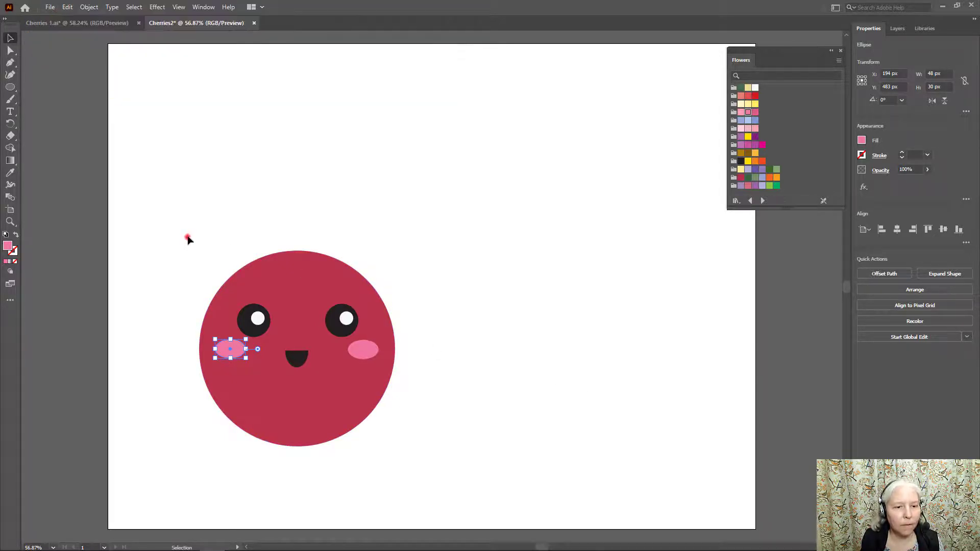
left_click_drag(187, 237, 423, 461)
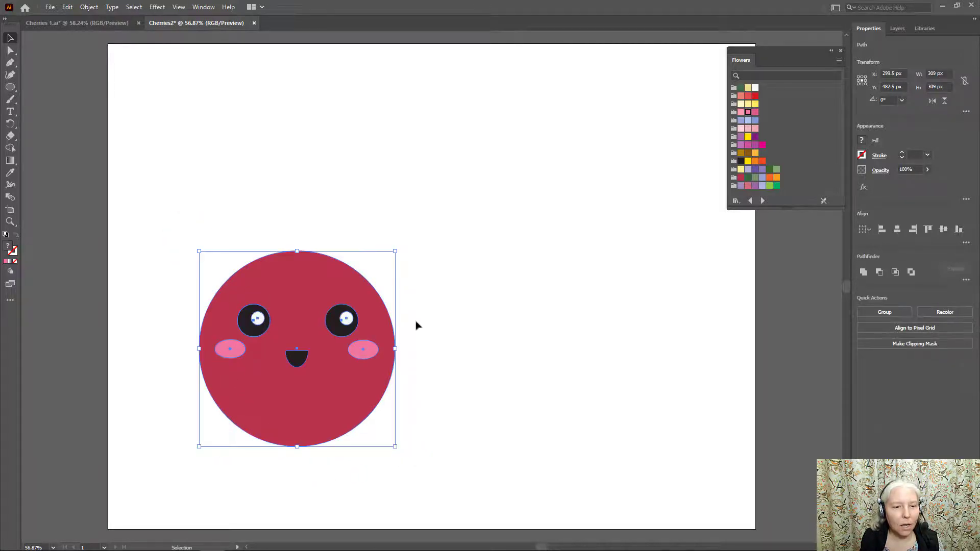
right_click(295, 325)
right_click(289, 318)
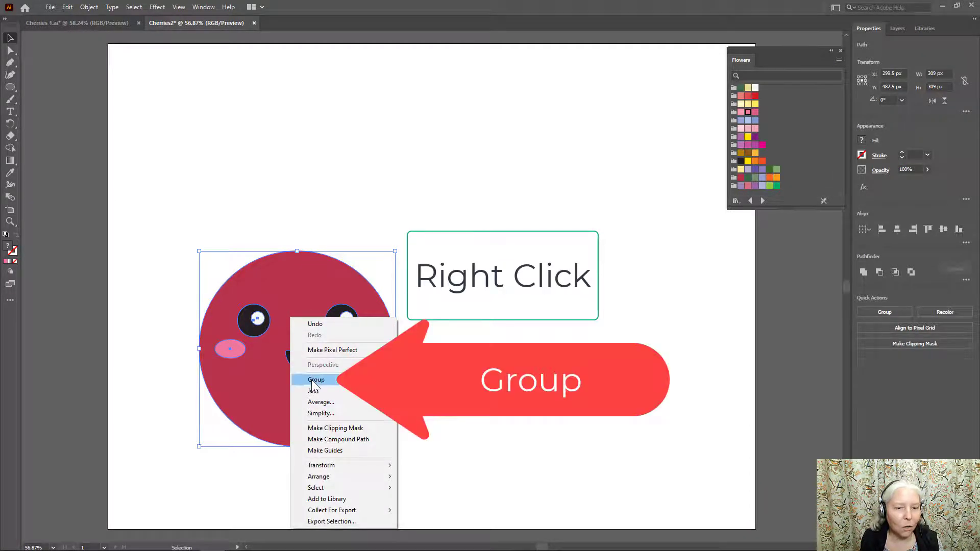
left_click(312, 380)
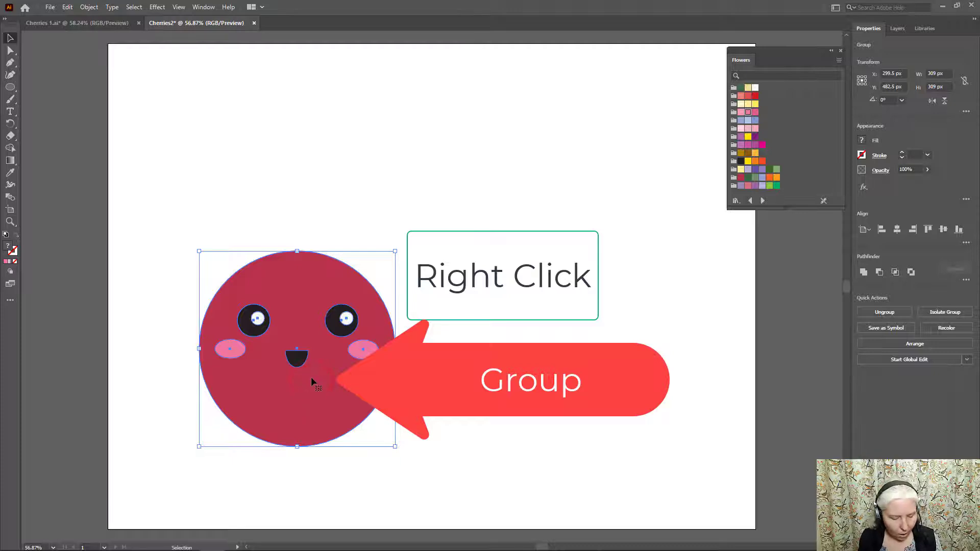
Copy the grouped cherry level to the right with a gap between the two, leaving the copy deselected.
key("alt")
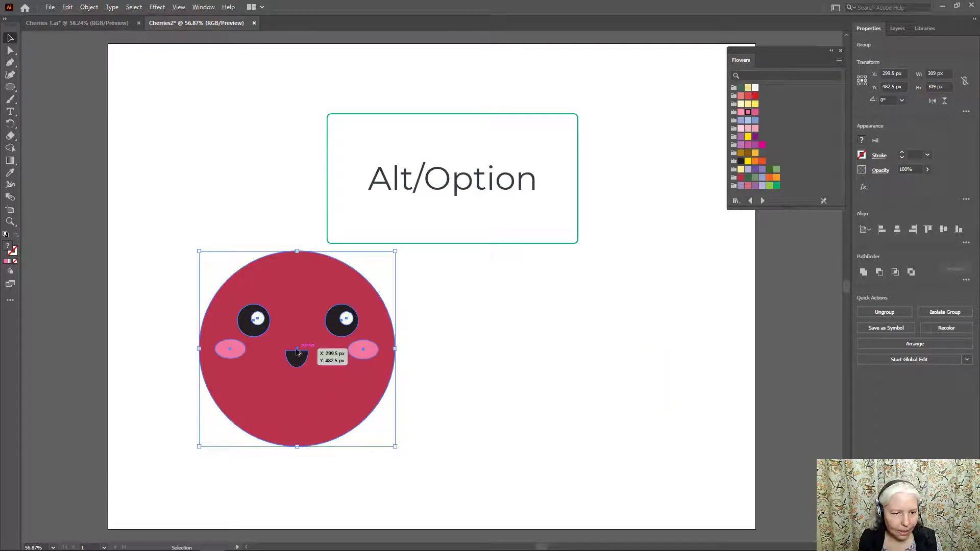
left_click_drag(298, 352, 556, 351)
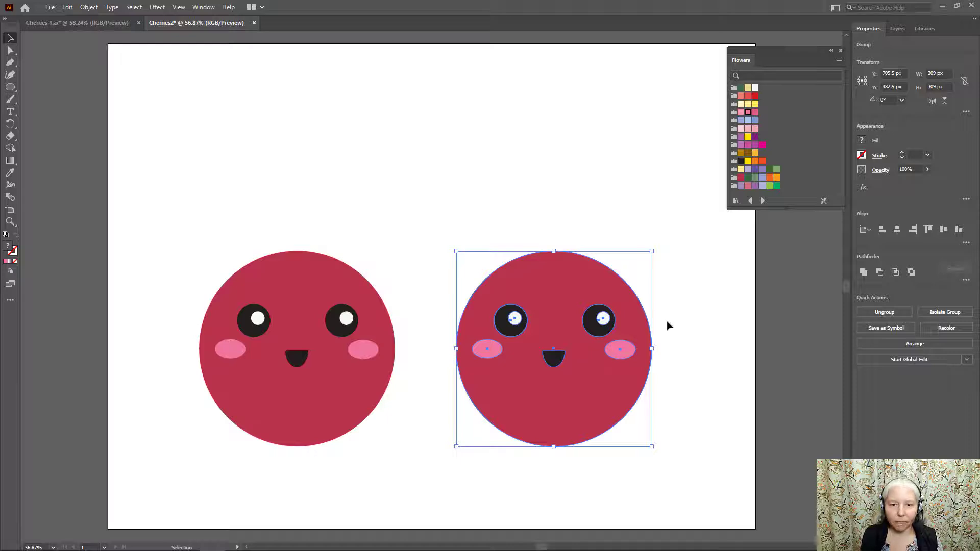
left_click(418, 284)
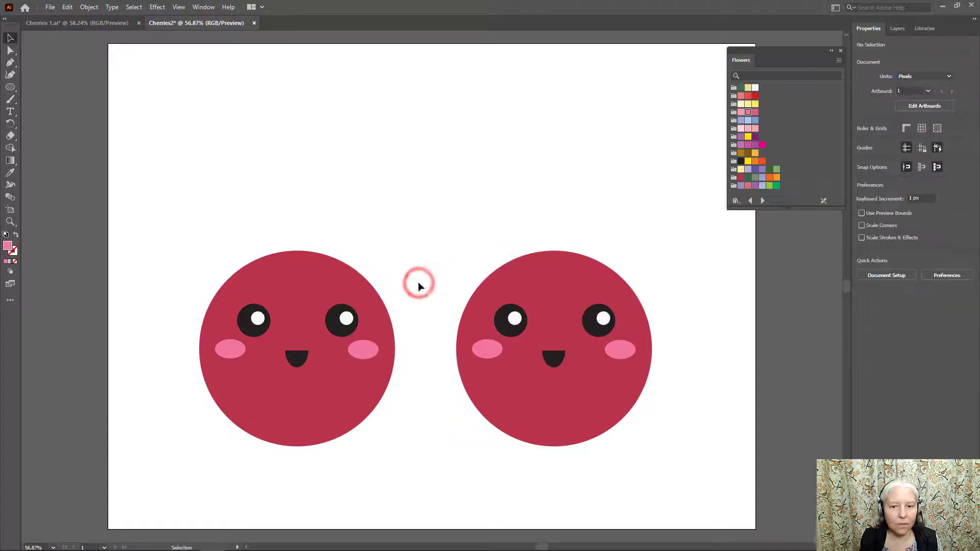
Draw an open, unfilled stem path with a dark green stroke from the left cherry's top up to a central peak and down to the right cherry.
left_click(748, 177)
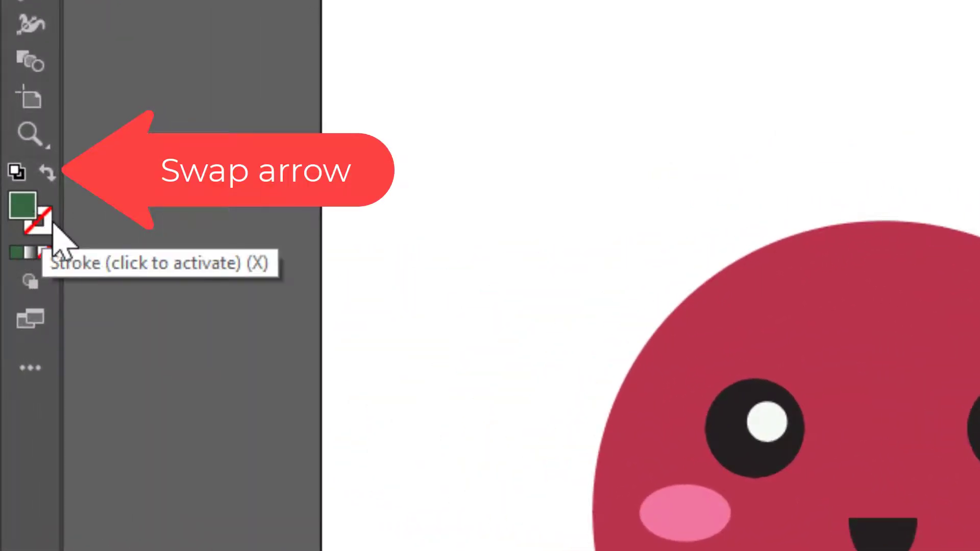
left_click(47, 173)
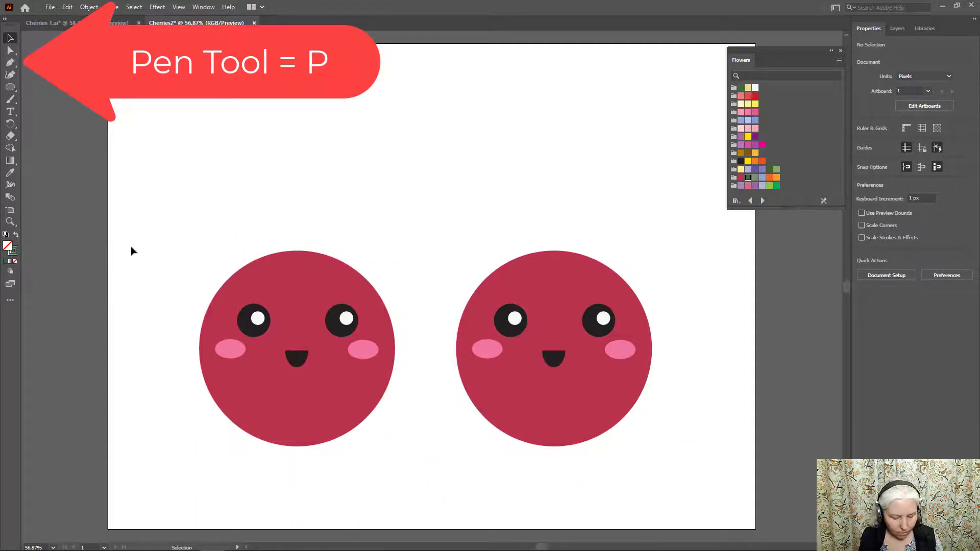
left_click(10, 64)
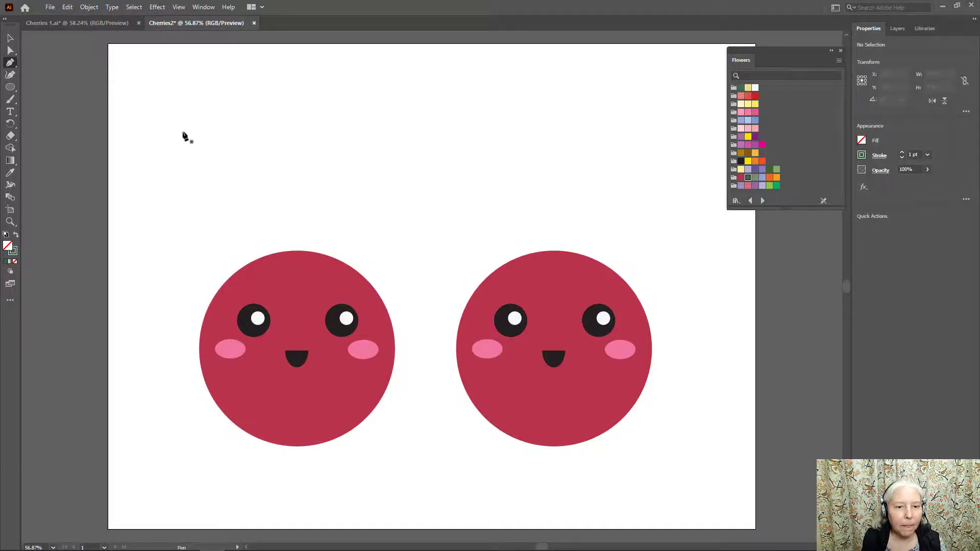
left_click(296, 270)
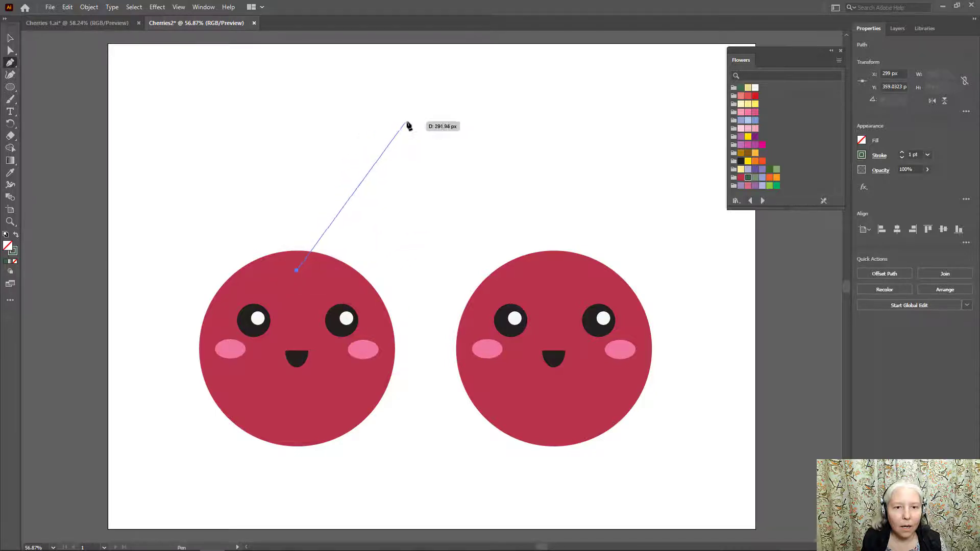
left_click(431, 82)
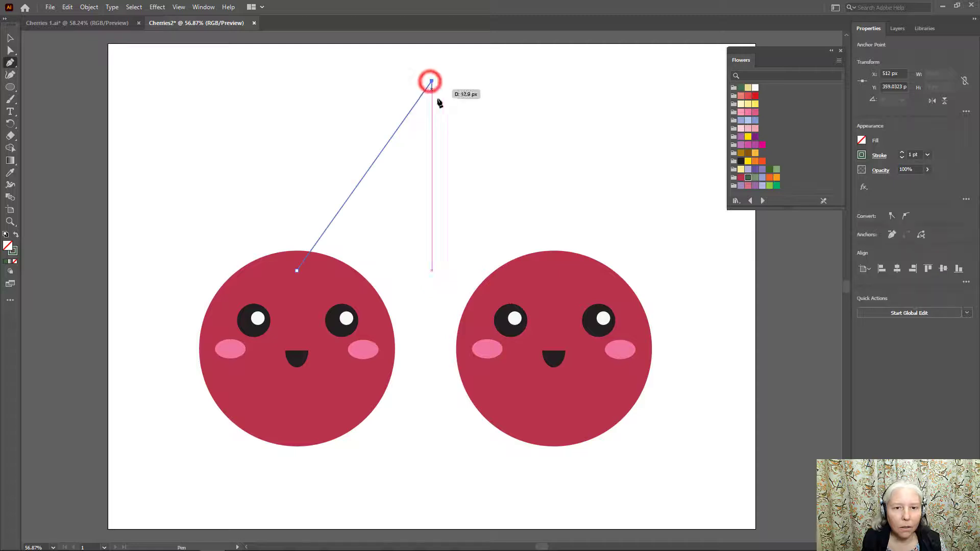
left_click(550, 270)
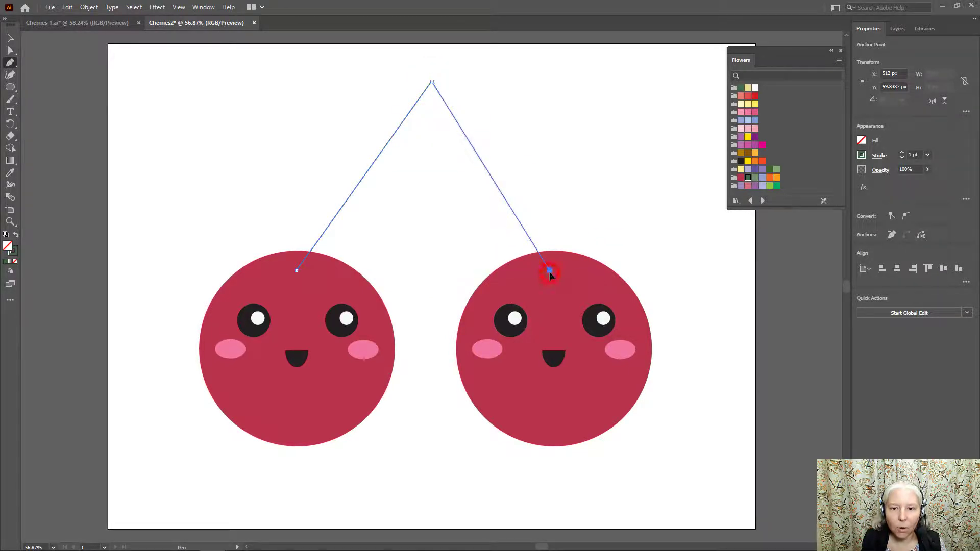
key("Return")
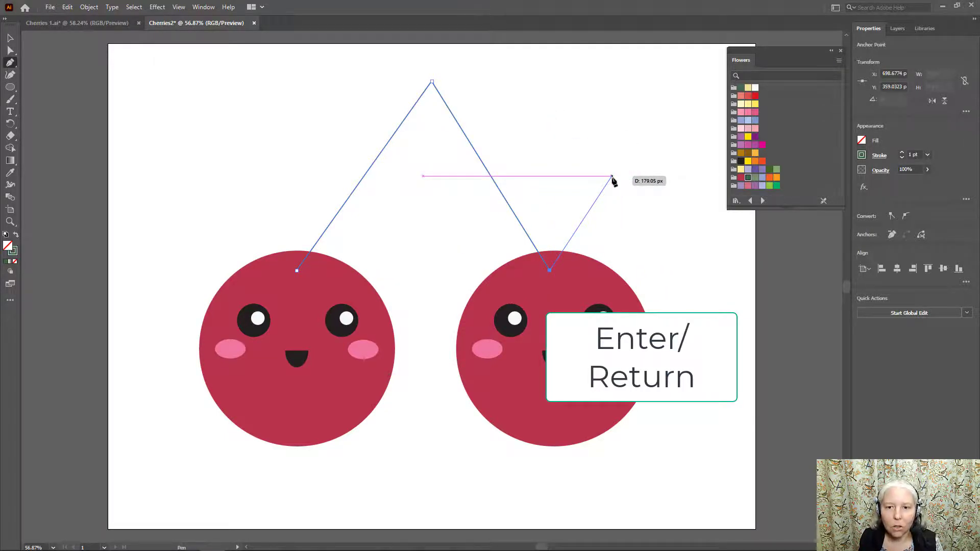
key("Return")
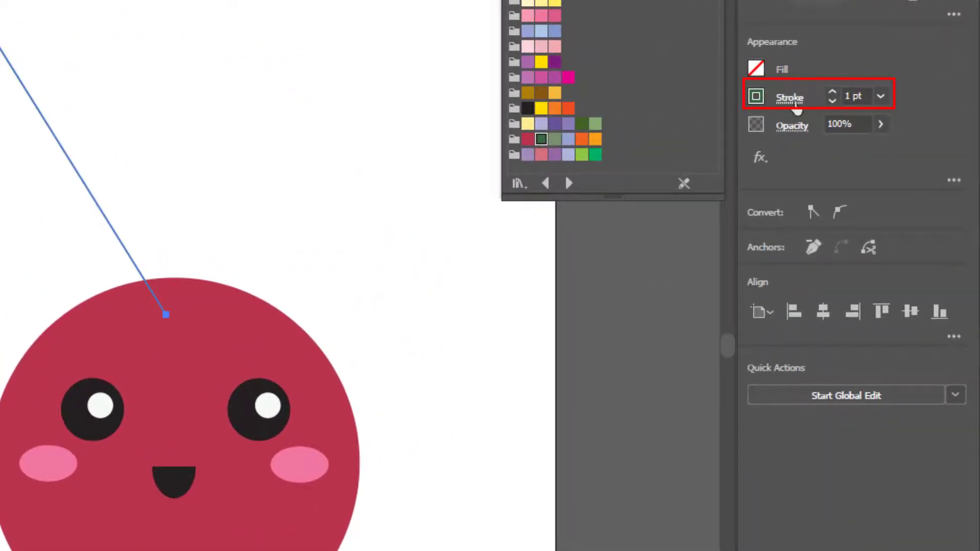
Set the stem's stroke weight to 14 pt and send it behind both cherries.
left_click(881, 96)
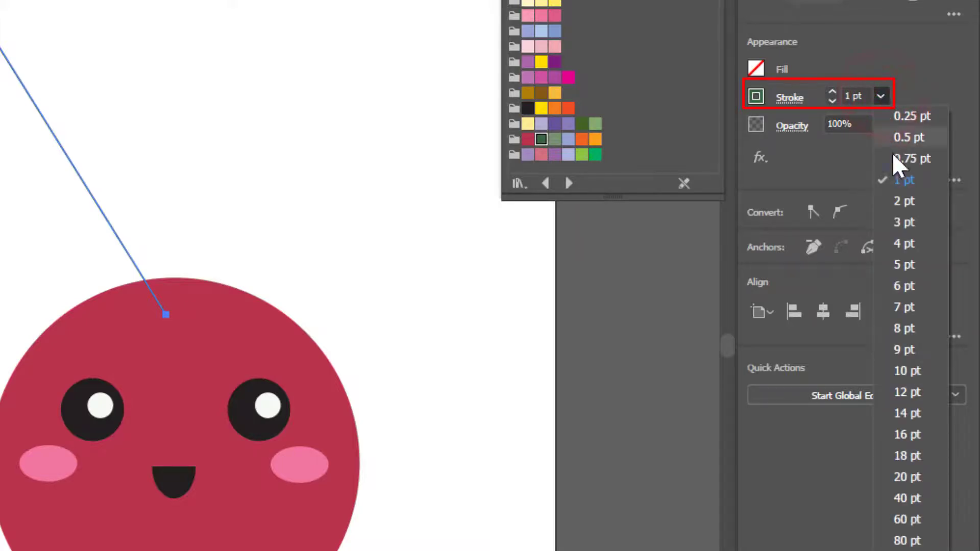
left_click(914, 410)
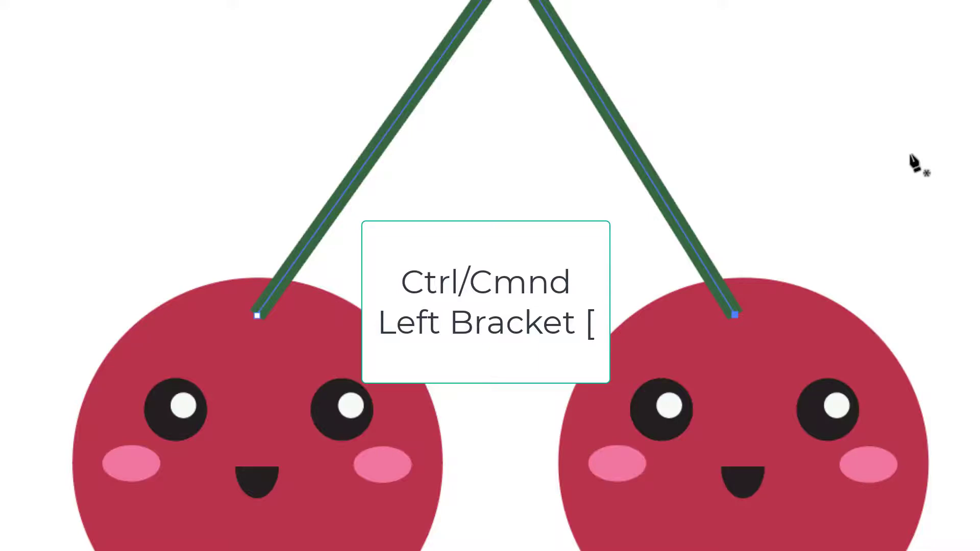
key("ctrl+bracketleft")
key("ctrl+bracketleft")
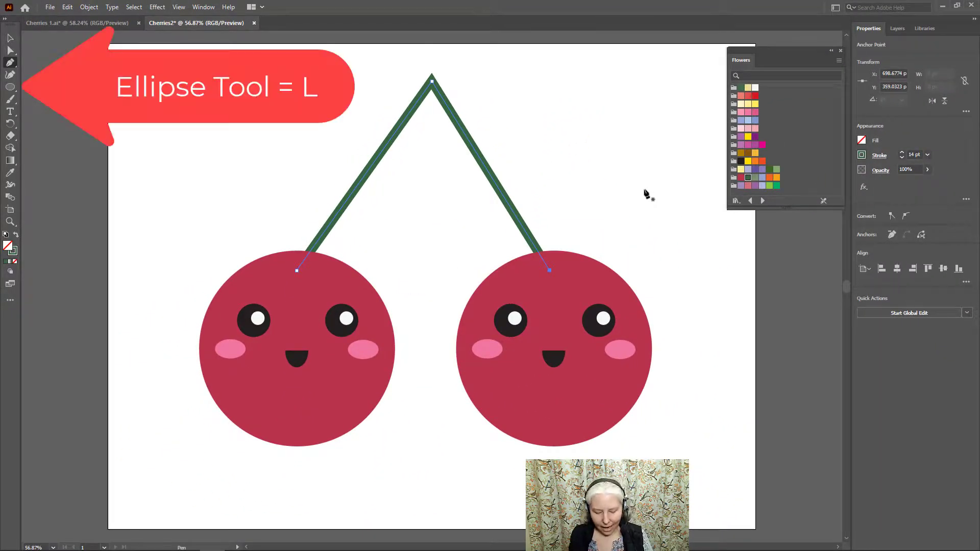
Draw a tall dark green ellipse without stroke as the leaf shape, left of the stem's peak above the left cherry.
key("l")
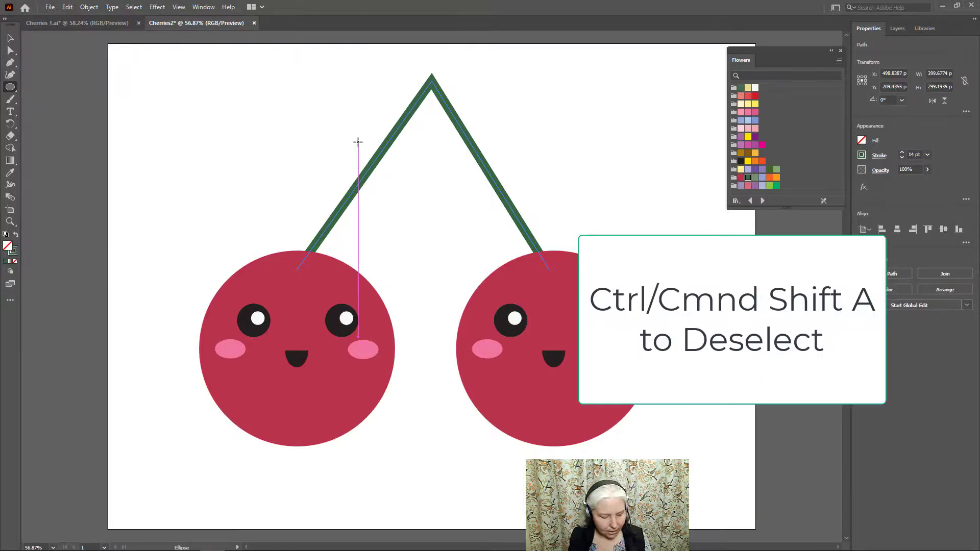
key("ctrl")
key("ctrl+shift+a")
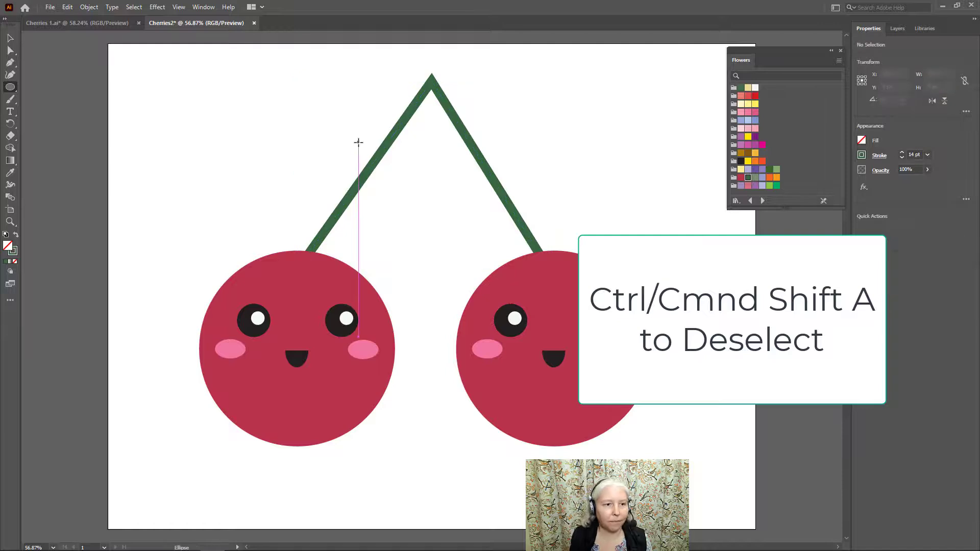
left_click(16, 235)
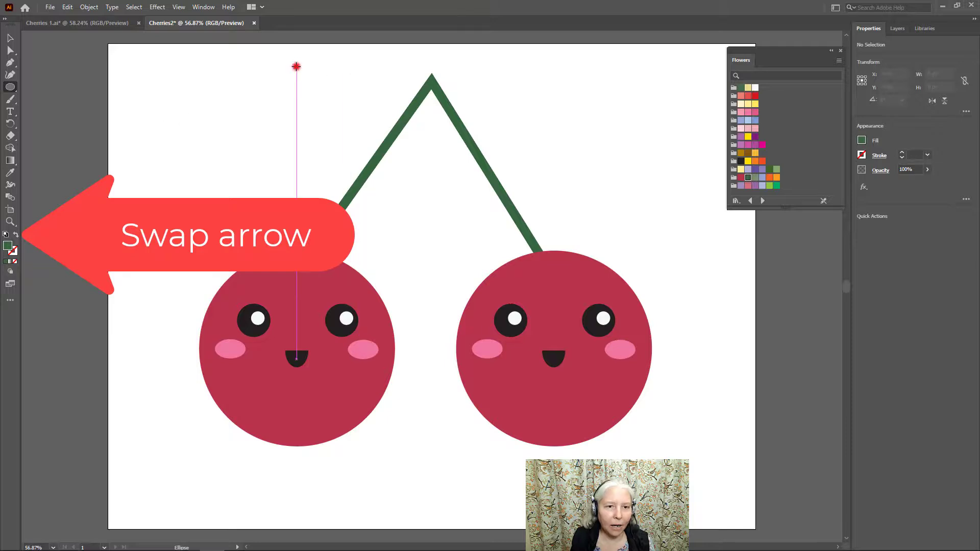
mouse_move(297, 66)
left_mouse_down()
mouse_move(299, 147)
mouse_move(335, 144)
left_mouse_up()
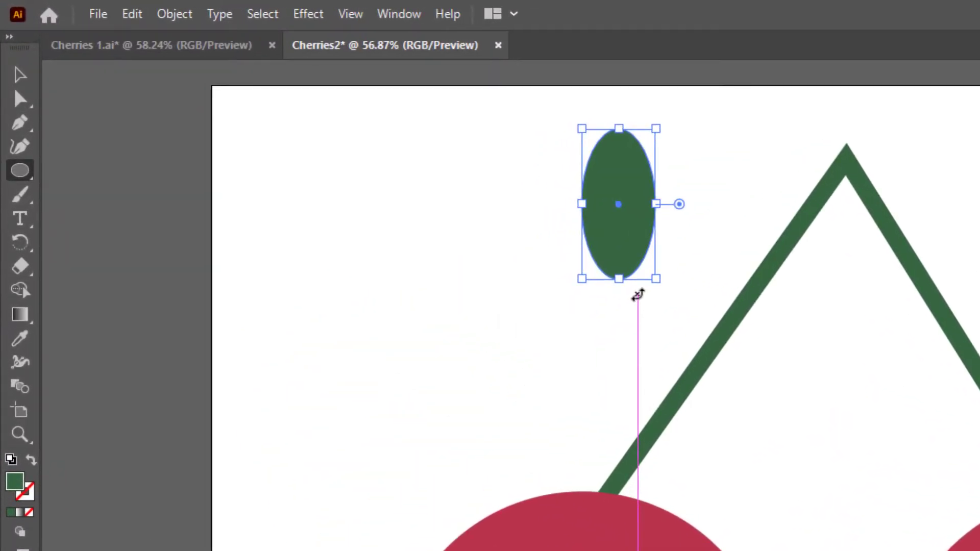
Reshape the green ellipse into a curved leaf by deleting its right anchor, bending the upper right side inward and pulling the left anchor outward.
key("p")
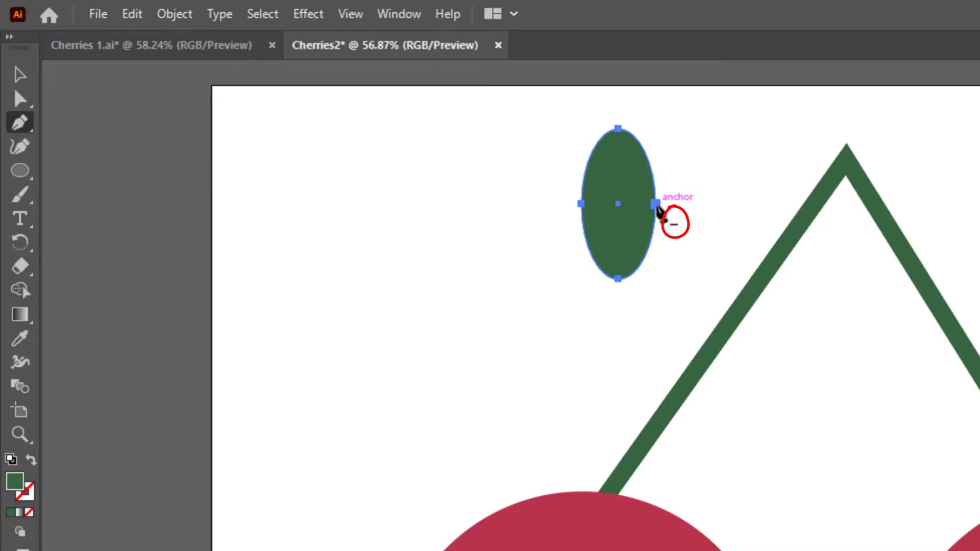
left_click(656, 204)
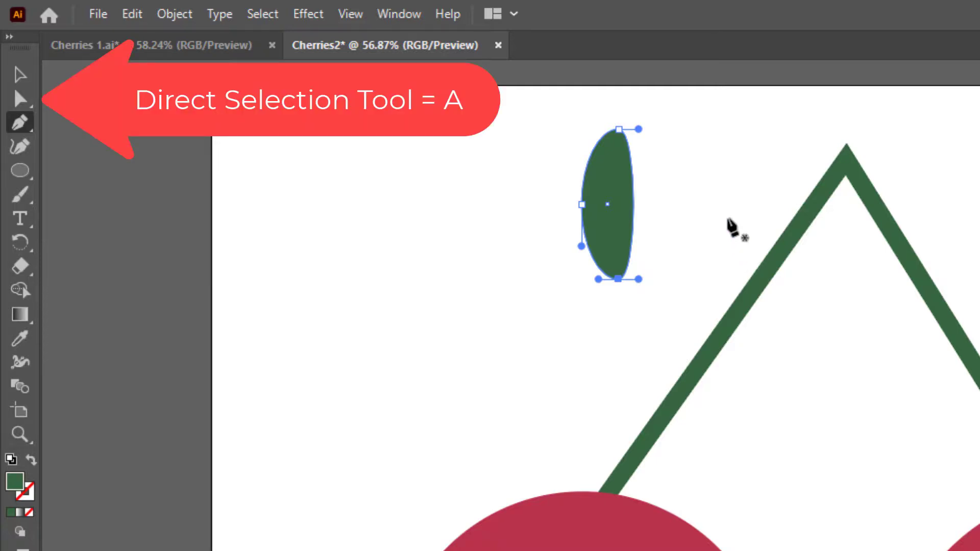
key("a")
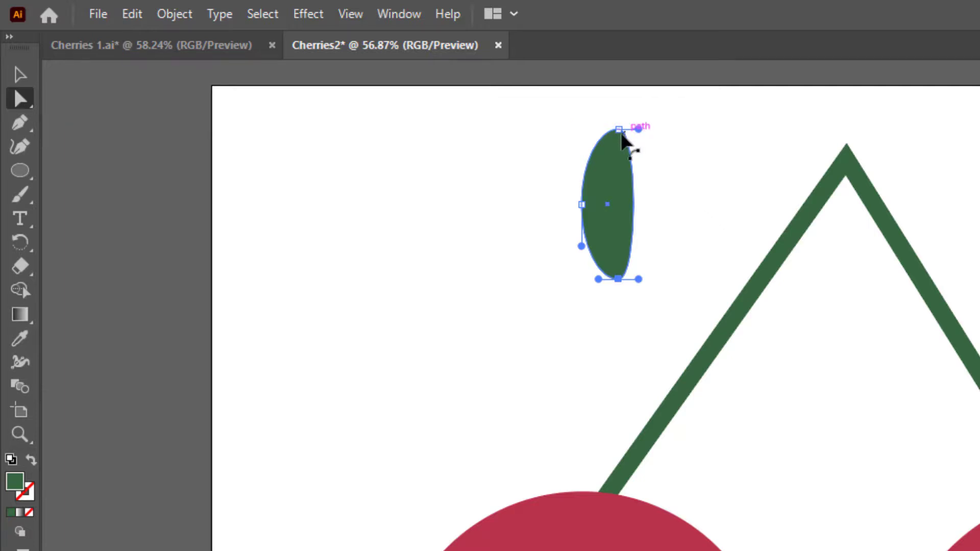
left_click(619, 130)
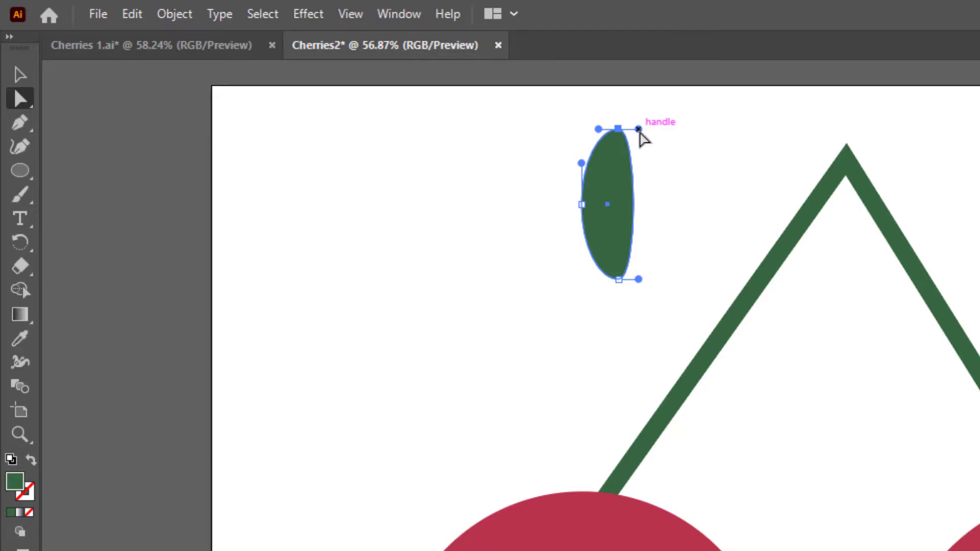
left_click_drag(638, 129, 604, 202)
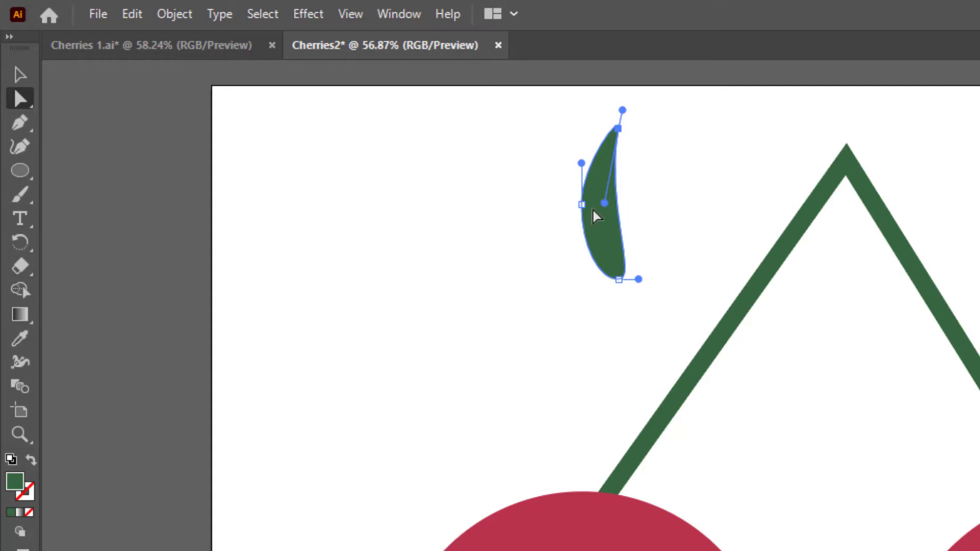
left_click_drag(581, 205, 567, 203)
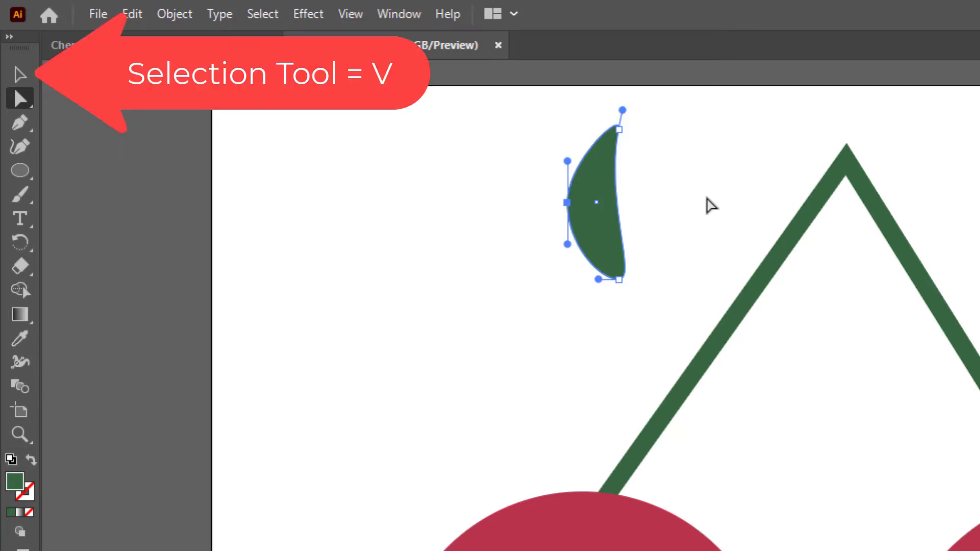
Rotate the leaf clockwise so it slants down to the left, and move its pointed tip to the stem's peak.
key("v")
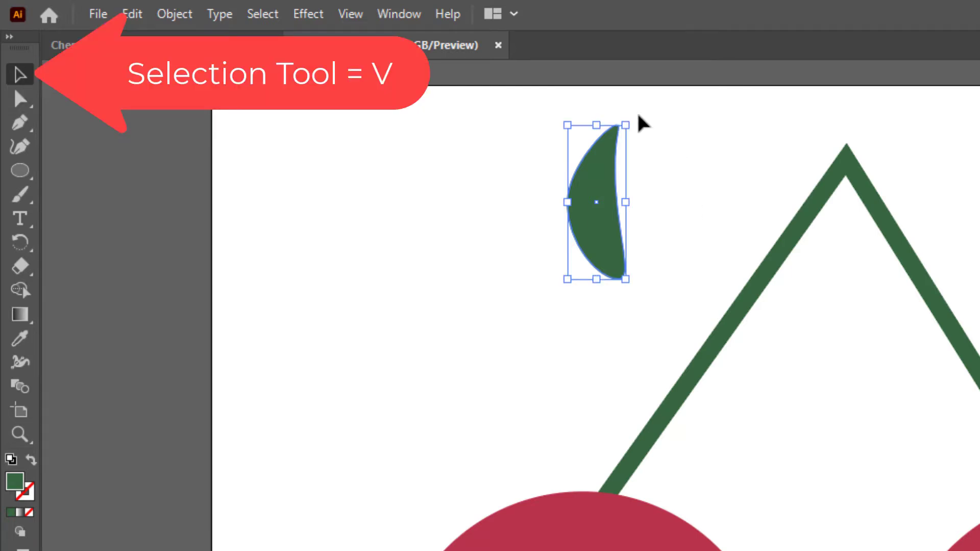
left_click_drag(641, 116, 687, 189)
left_click_drag(624, 193, 803, 166)
Widen and lengthen the leaf away from the stem, nudge its tip to overlap the stem's peak, and leave it deselected.
left_click_drag(685, 193, 615, 189)
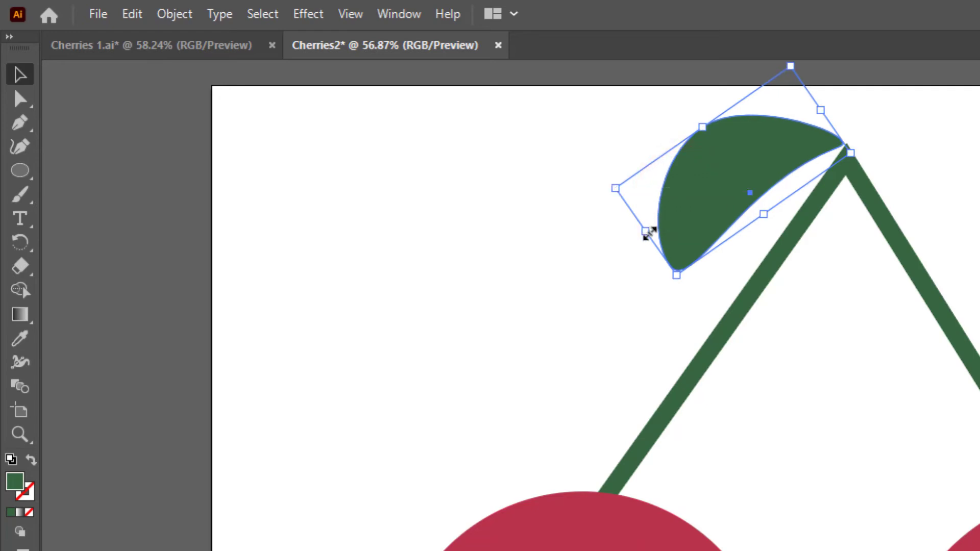
left_click_drag(645, 229, 604, 265)
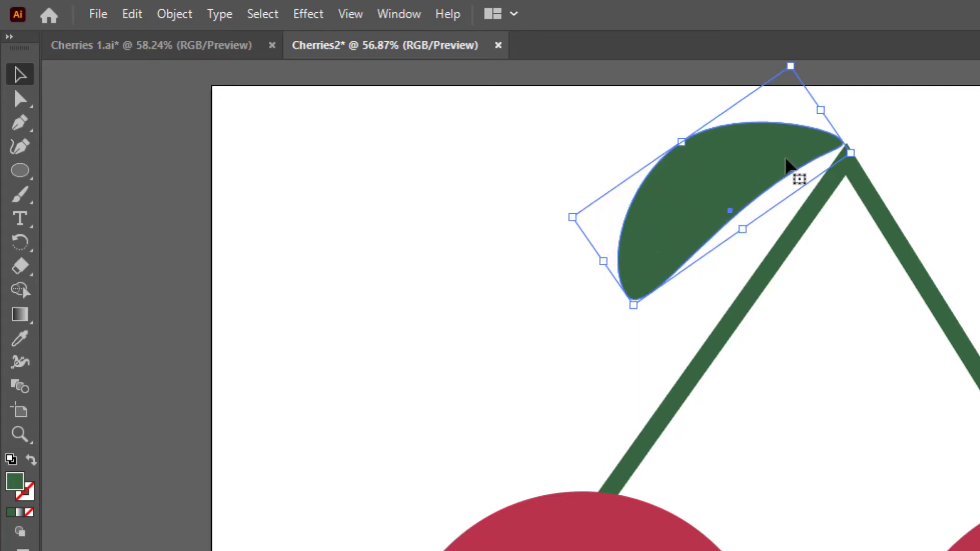
left_click_drag(786, 156, 794, 161)
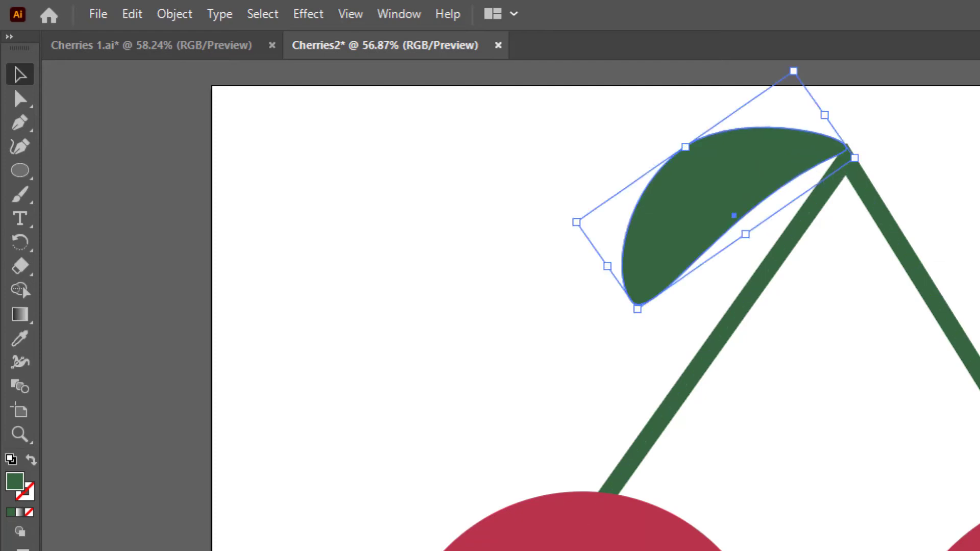
left_click(730, 160)
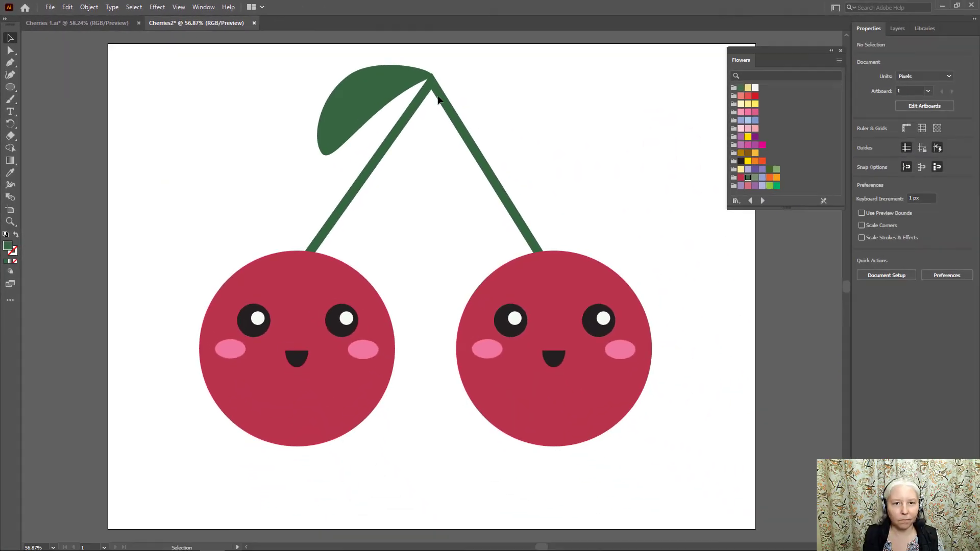